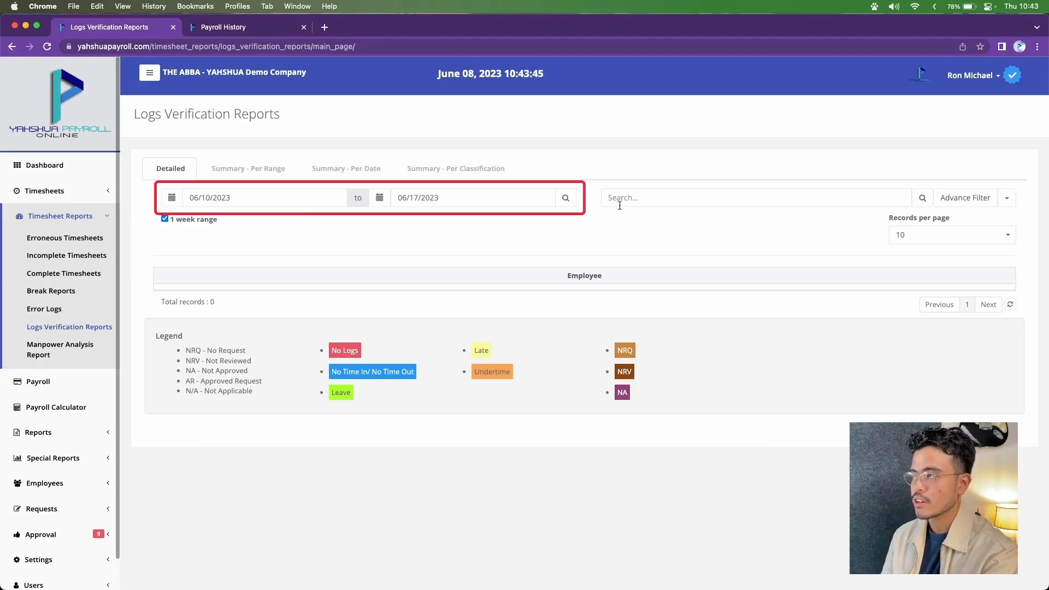
Load the detailed logs verification report for 06/10/2023 to 06/17/2023 and examine each employee's daily attendance statuses.
scroll(636, 204, up, 3)
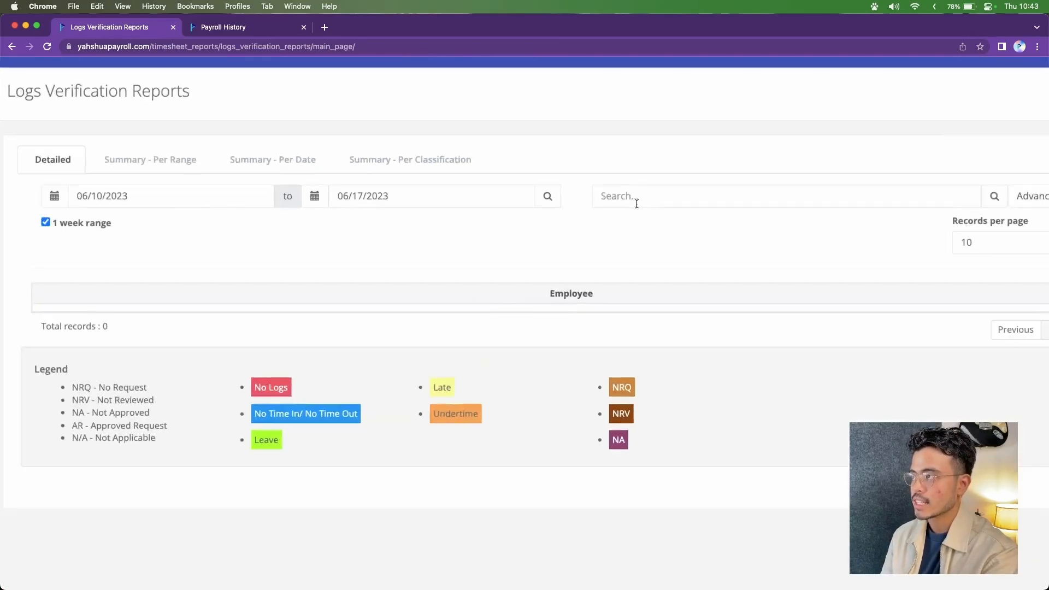
click(547, 201)
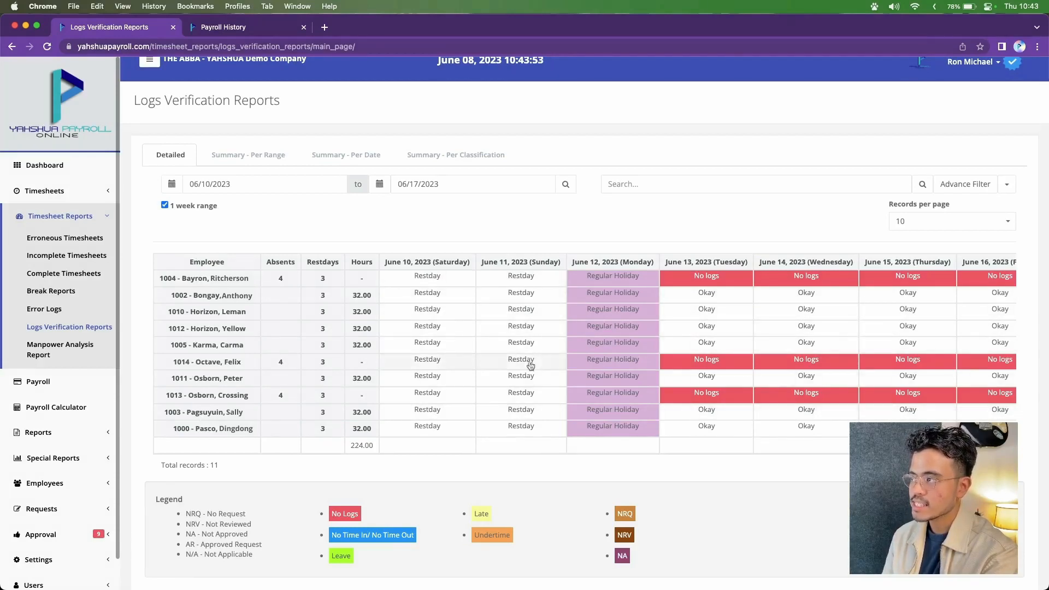
scroll(628, 323, right, 5)
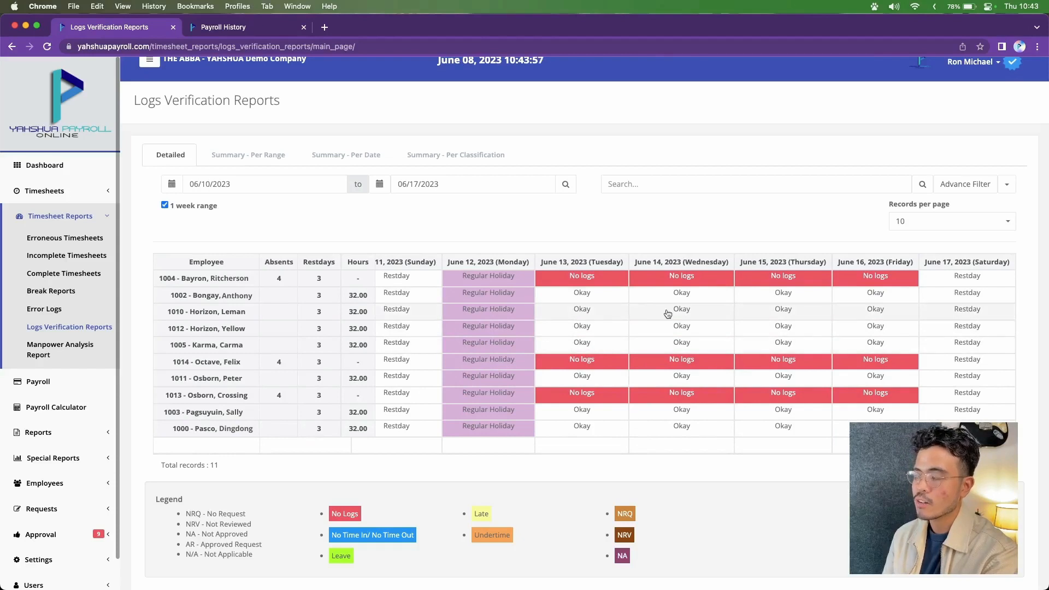
mouse_move(668, 314)
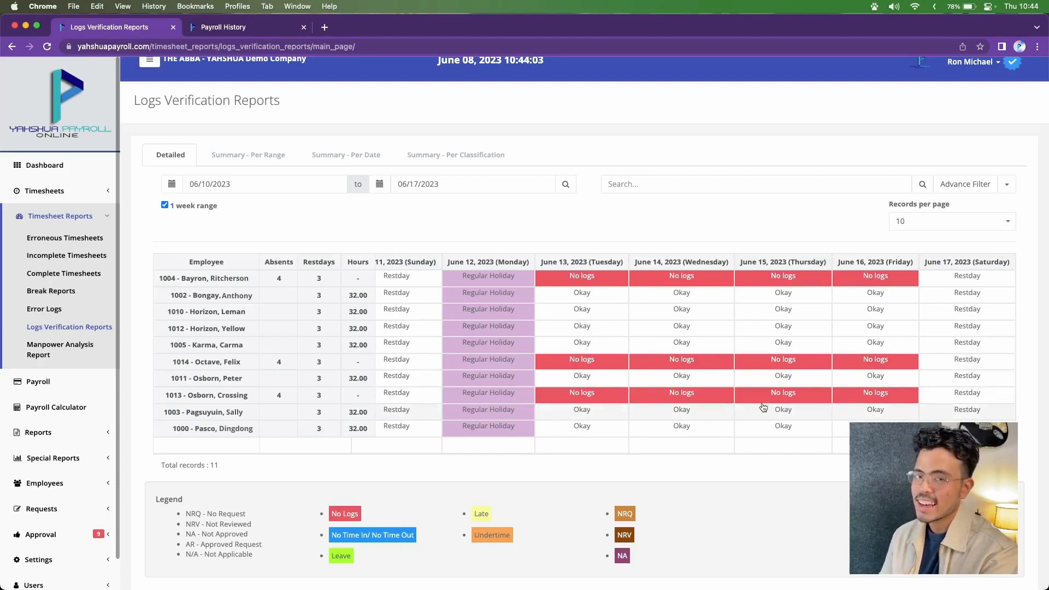
scroll(711, 355, left, 5)
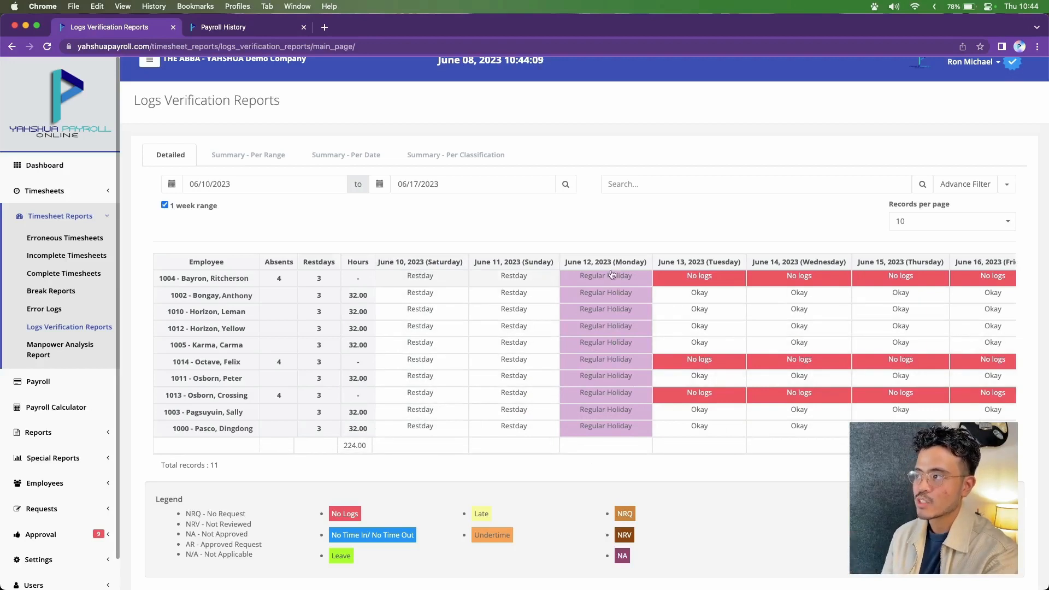
scroll(617, 337, left, 1)
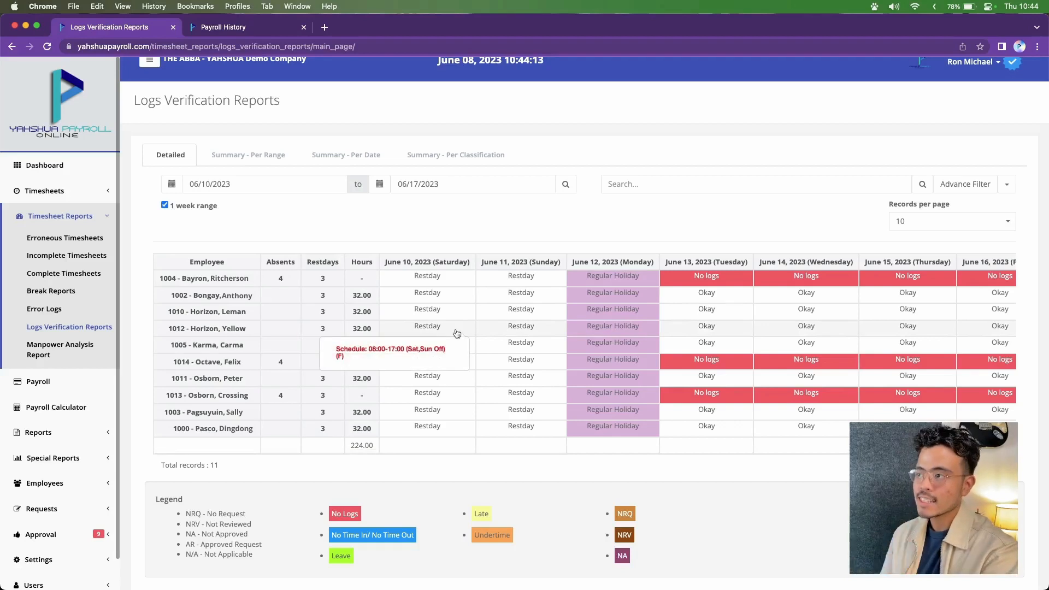
Open the list of leave applications awaiting approval.
scroll(87, 481, down, 1)
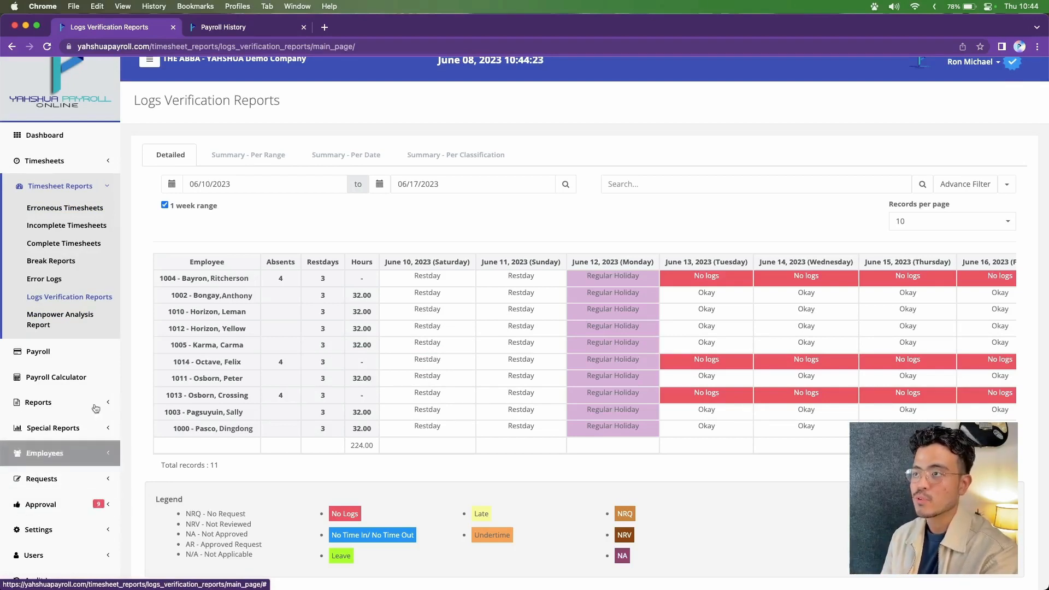
click(55, 186)
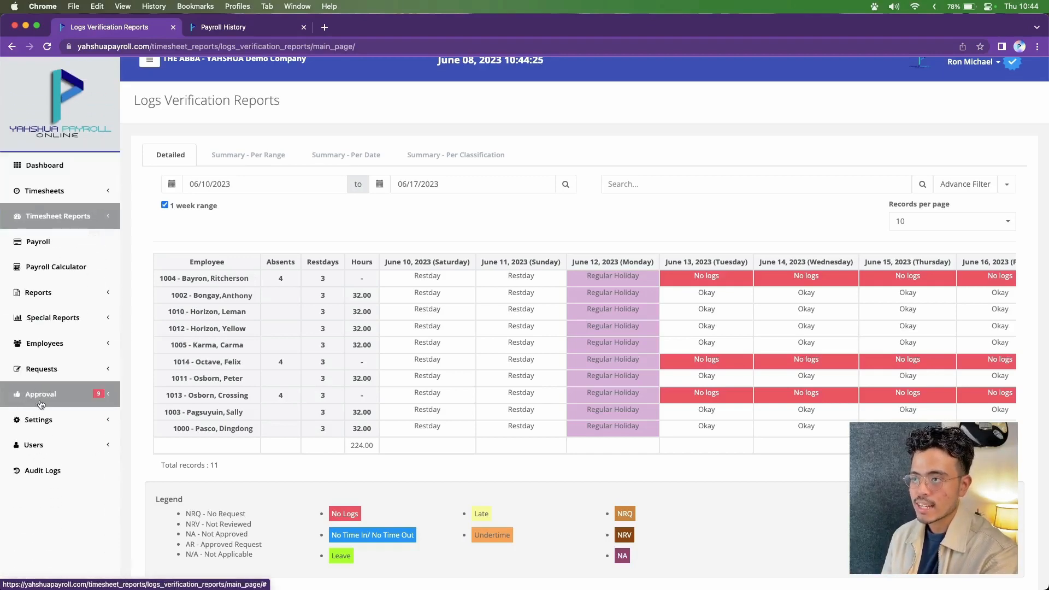
scroll(21, 402, up, 3)
click(21, 402)
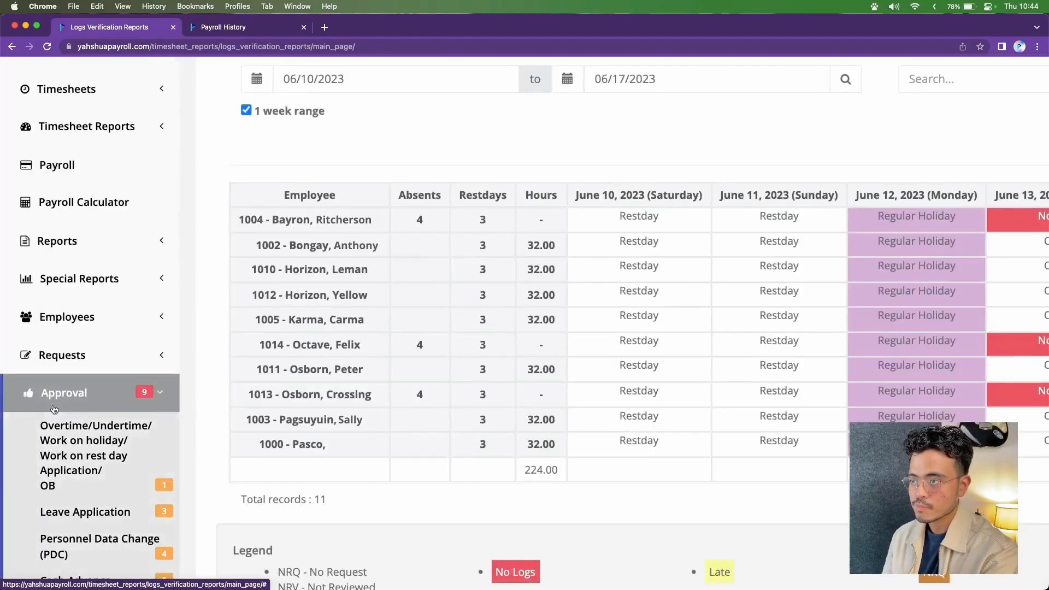
scroll(55, 410, down, 2)
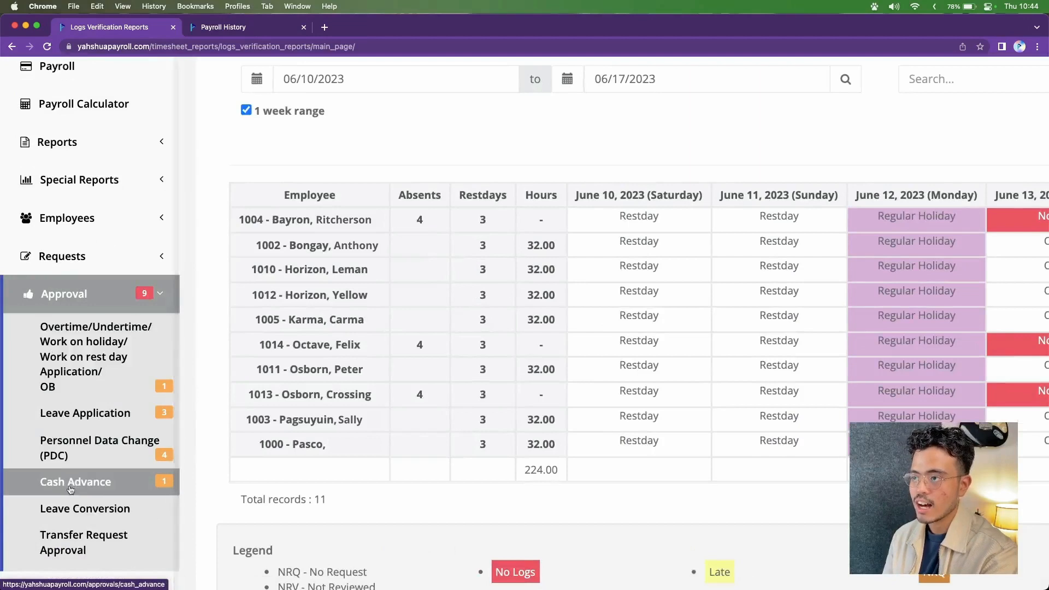
click(96, 419)
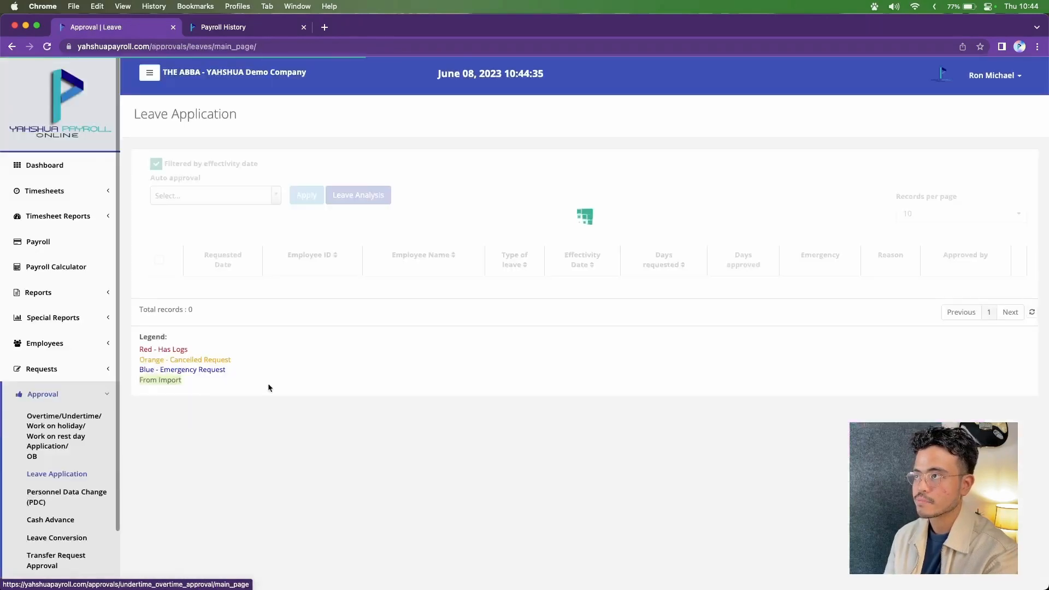
Approve the half-day leave request dated 06/07/2023 with the reason "Love sick".
click(232, 337)
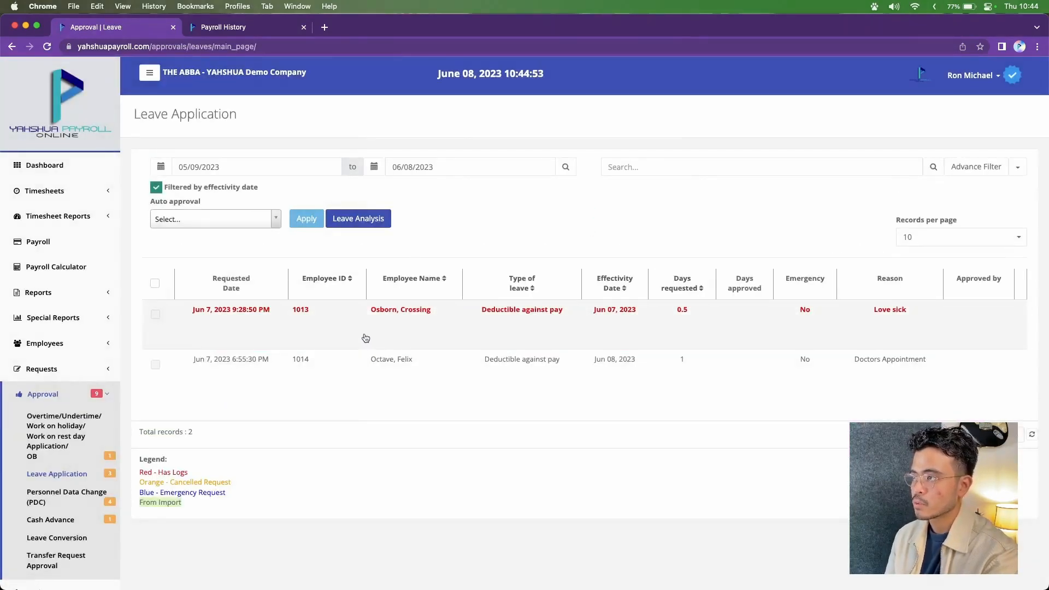
click(365, 336)
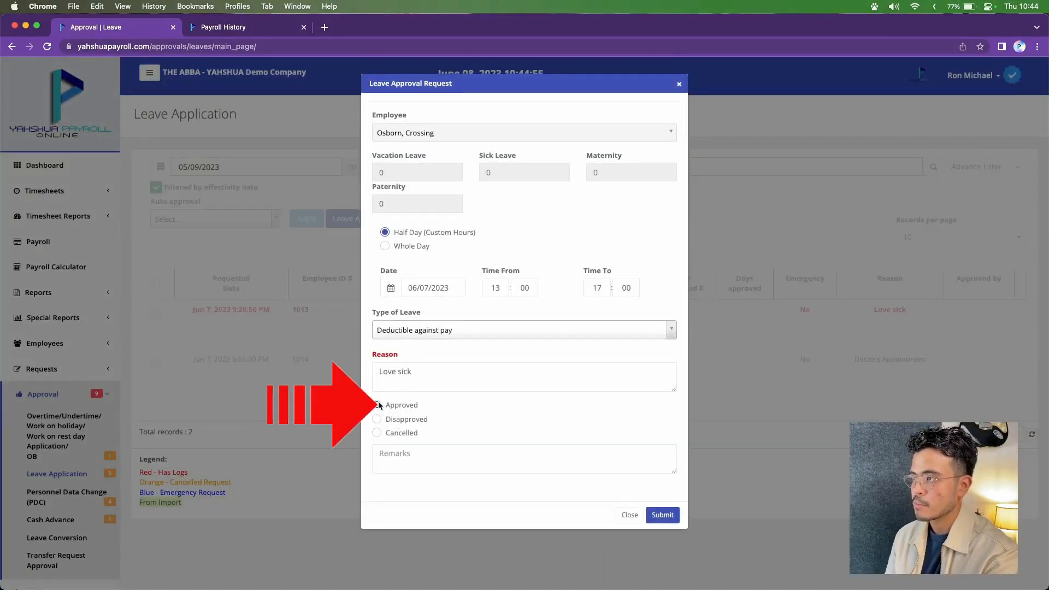
click(664, 518)
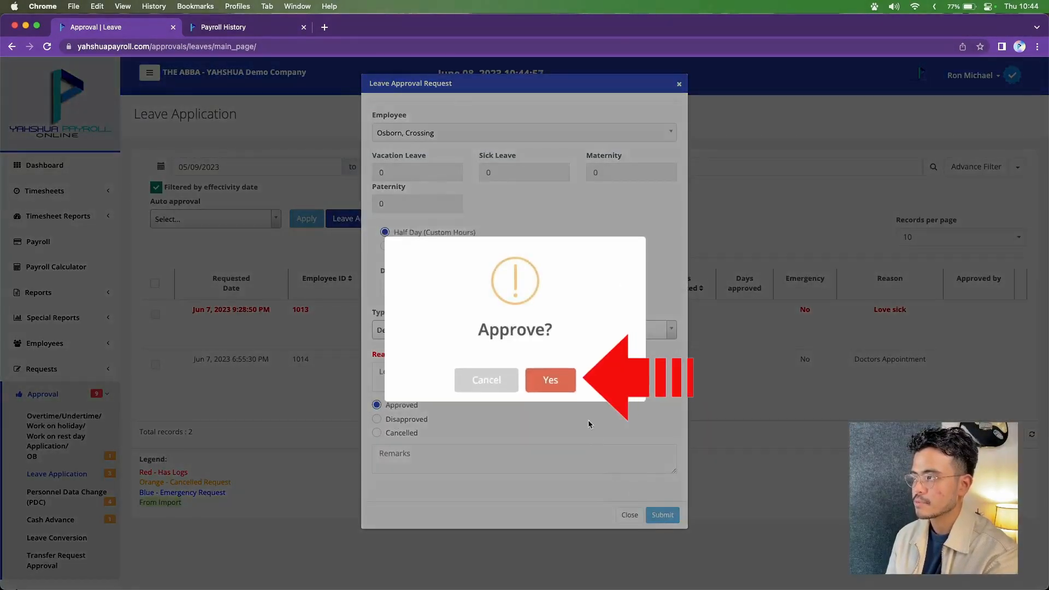
click(551, 381)
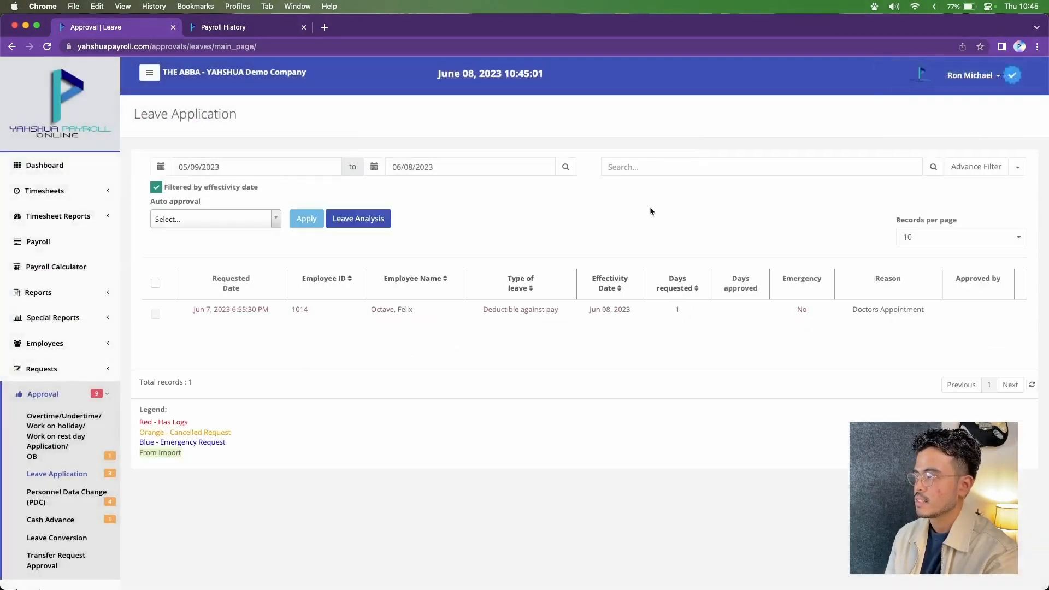
Approve the whole-day leave request for 06/08/2023 with the reason "Doctors Appointment".
click(413, 317)
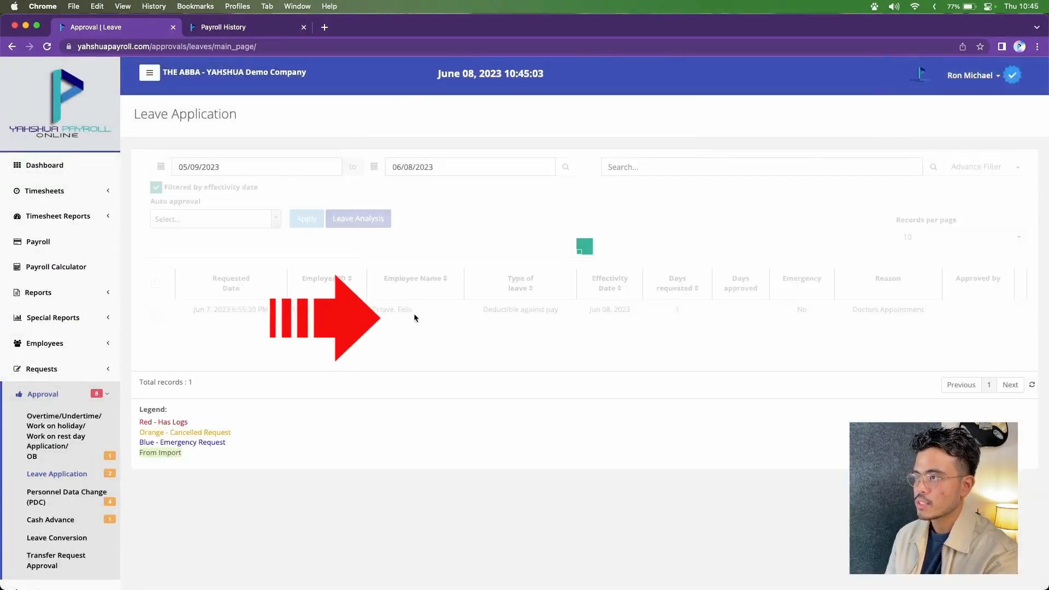
click(376, 442)
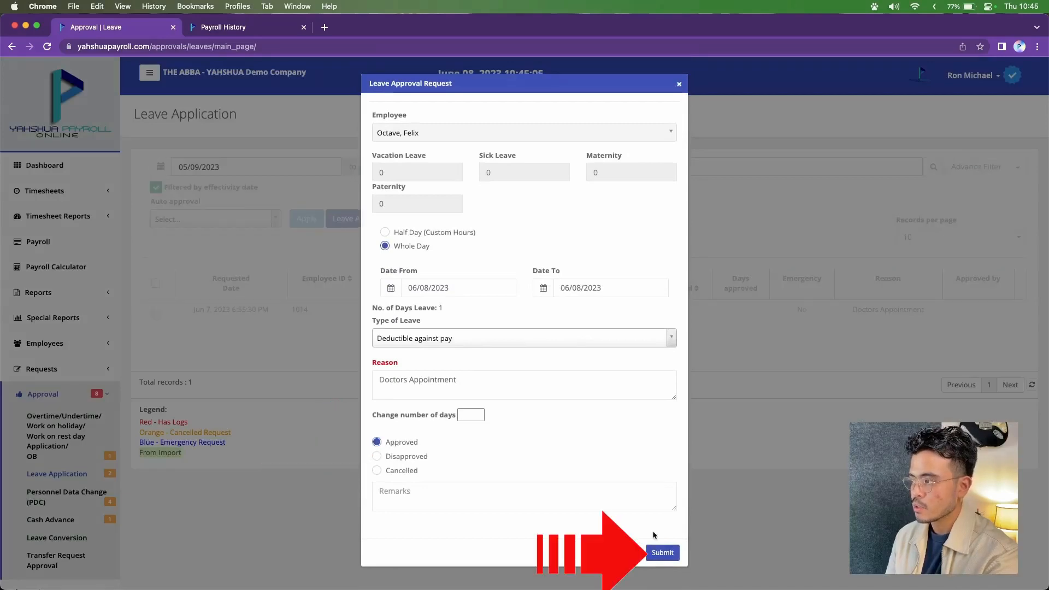
click(664, 553)
click(545, 370)
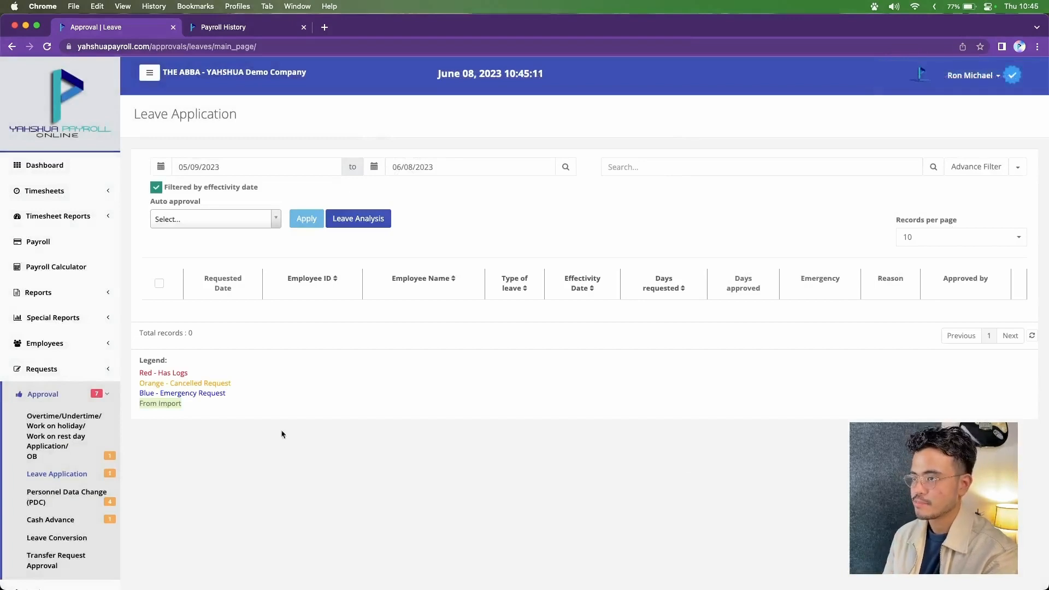
Check the cash advance approvals and open the payroll history page.
click(50, 519)
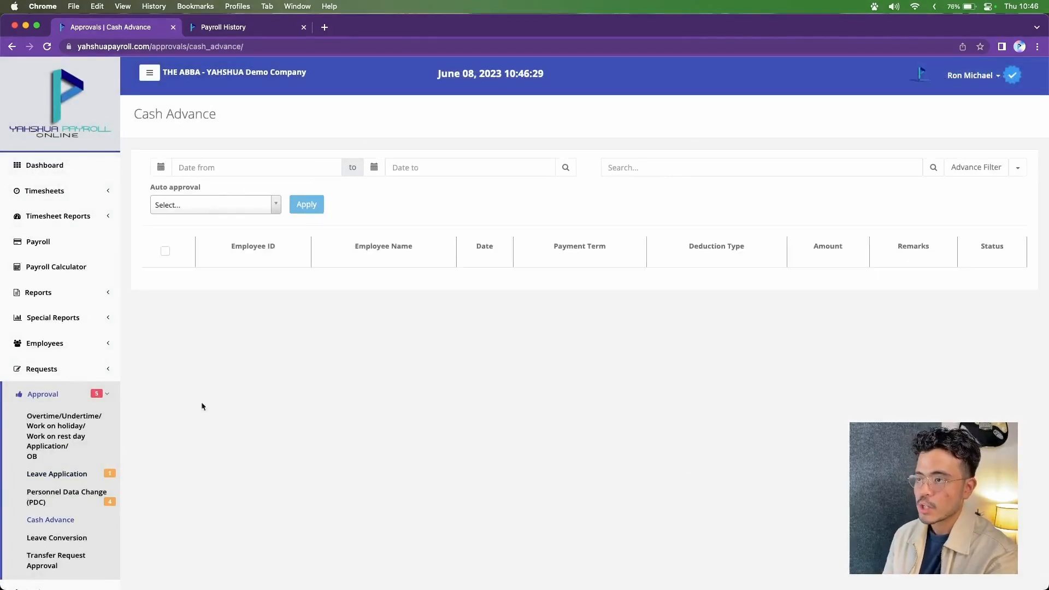
click(105, 396)
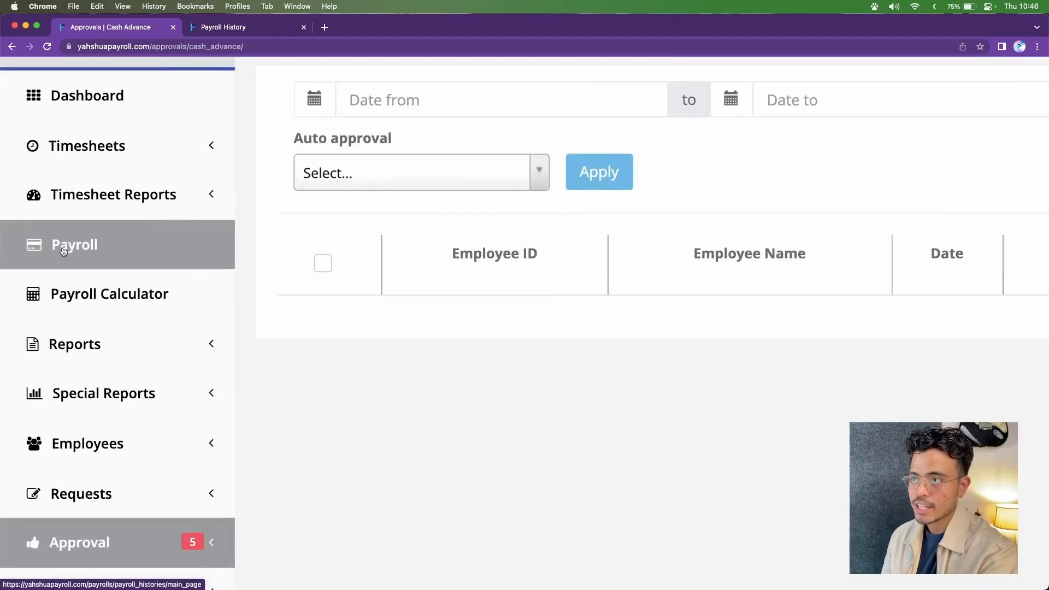
click(78, 254)
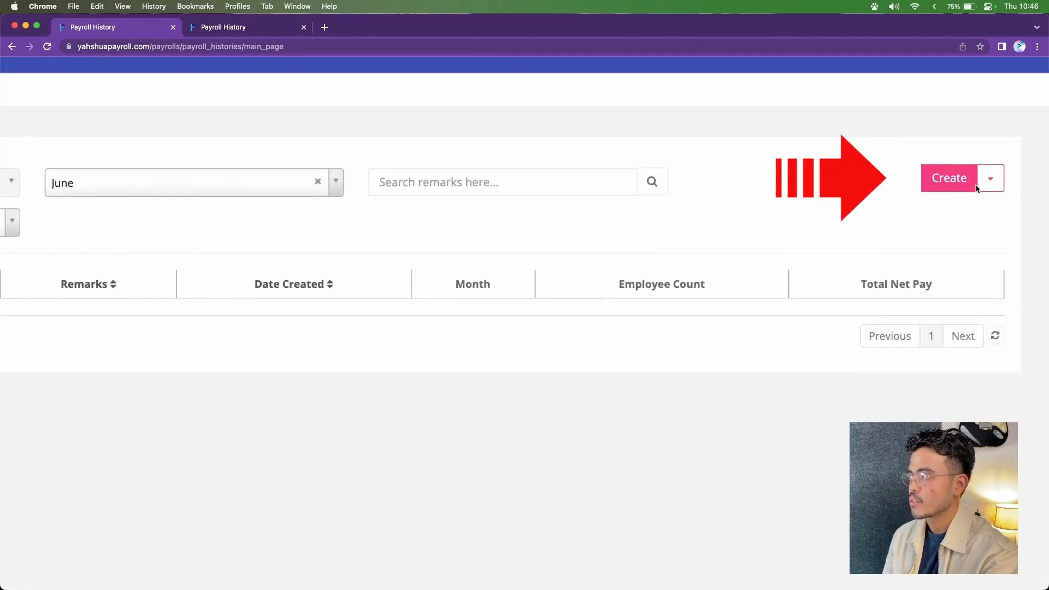
Start creating a payroll period with the Weekly payroll schedule.
click(978, 189)
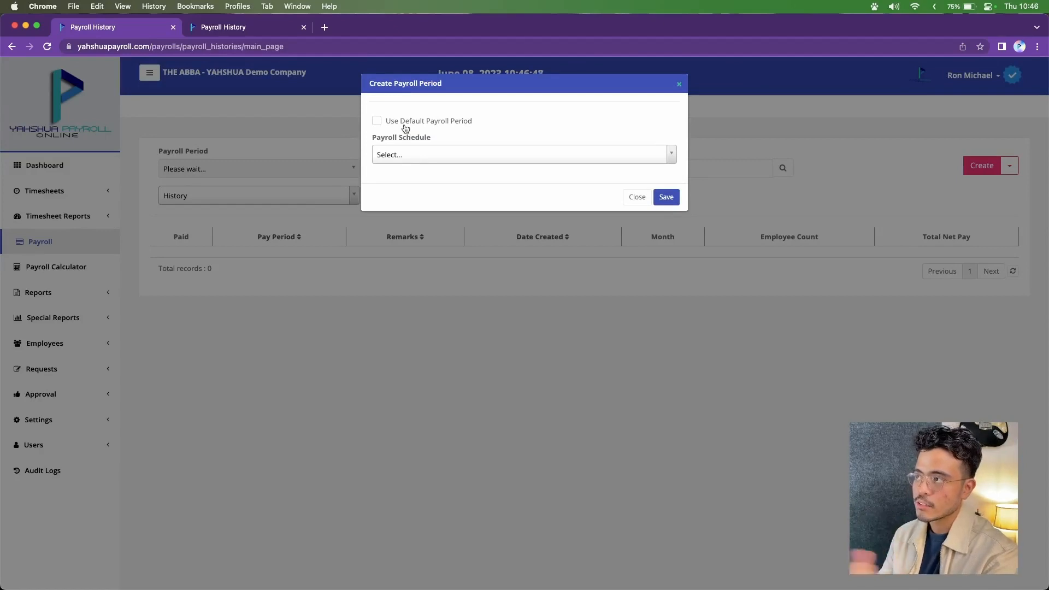
click(395, 156)
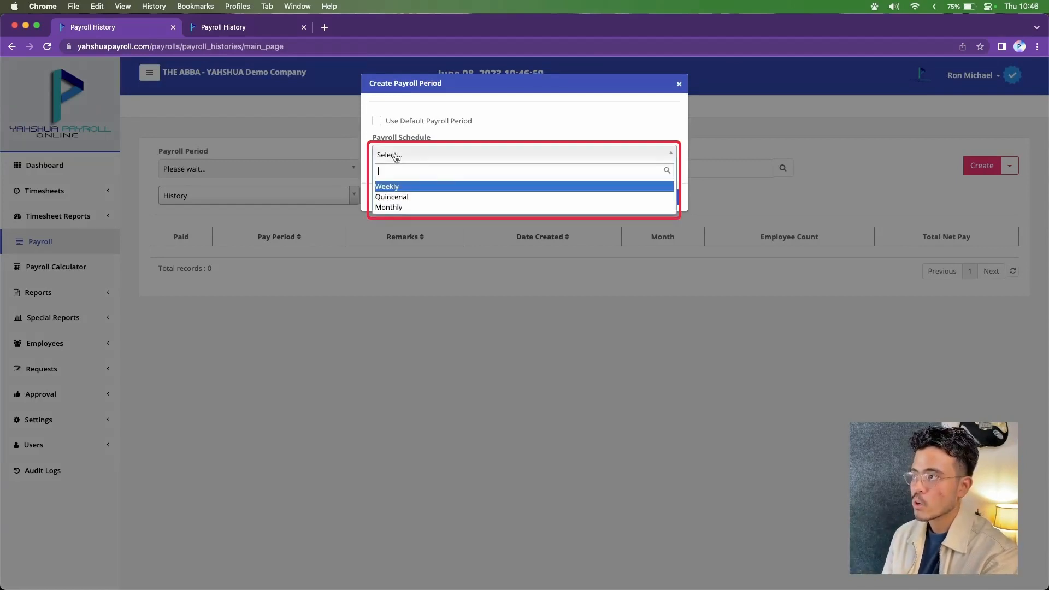
click(412, 189)
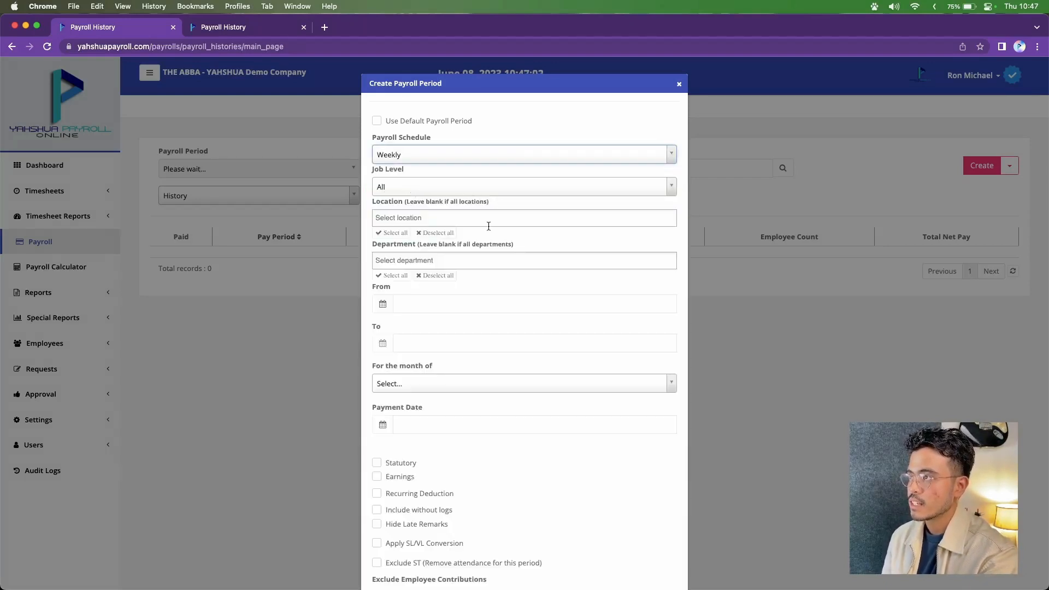
Set the payroll period's start date to 06/10/2023 and its payment date to 06/17/2023.
scroll(488, 226, down, 1)
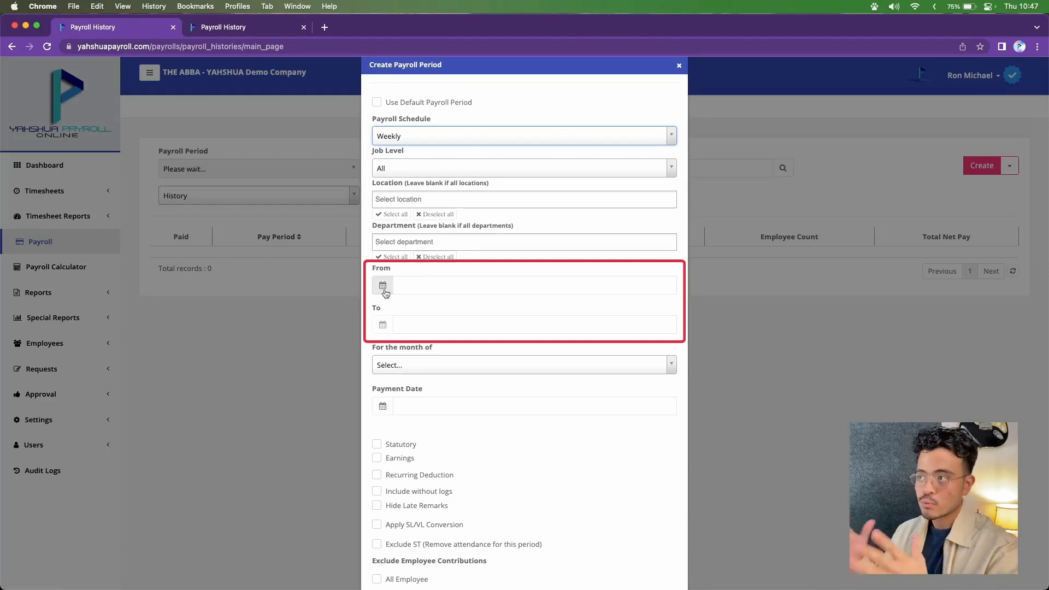
click(384, 290)
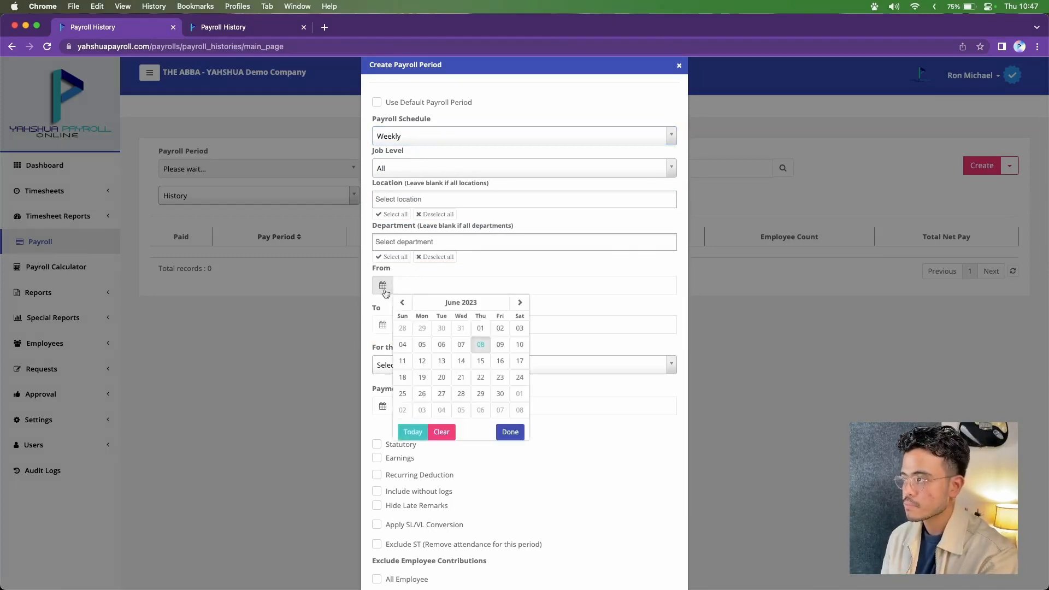
click(520, 345)
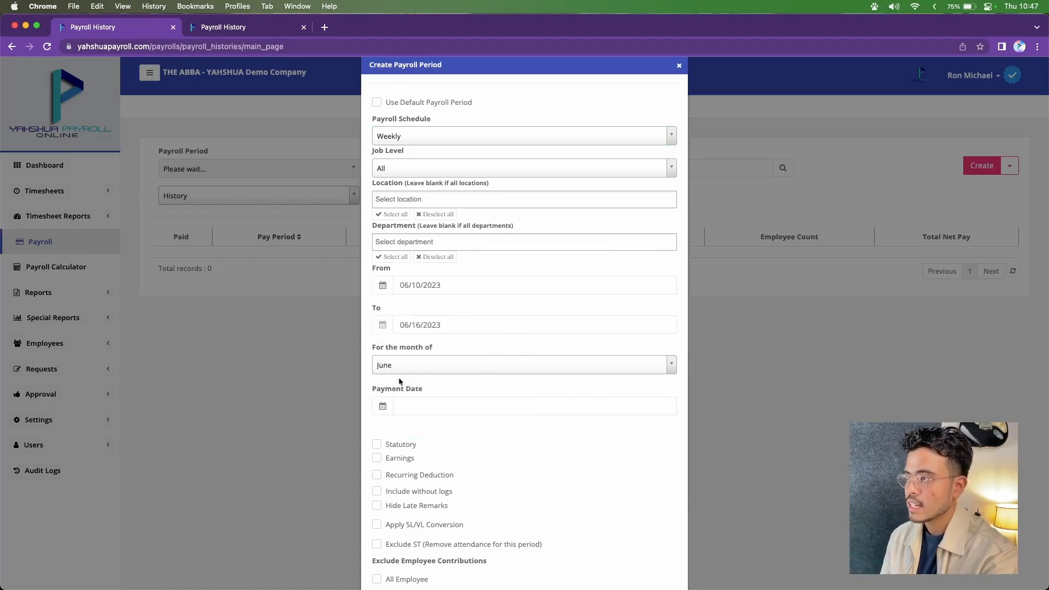
click(383, 406)
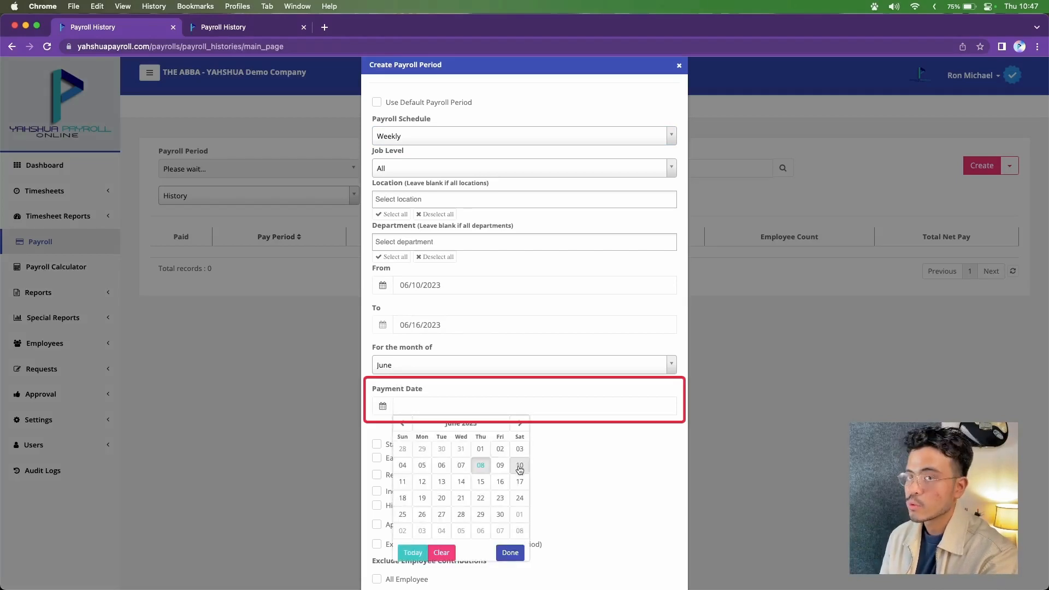
click(523, 484)
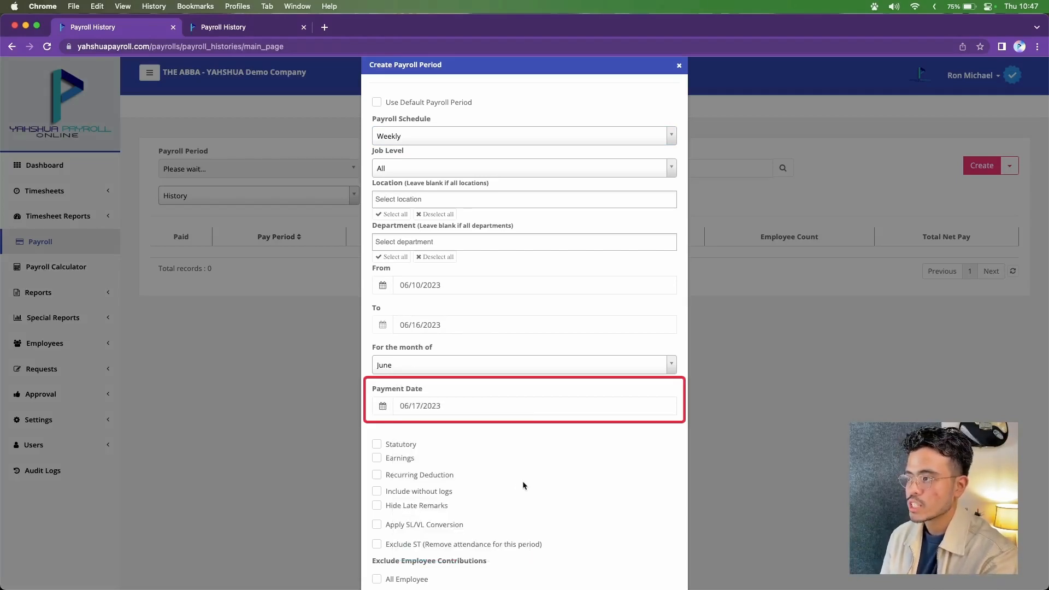
Enable the Statutory, Earnings and Apply SL/VL Conversion options for the payroll period.
scroll(523, 484, down, 3)
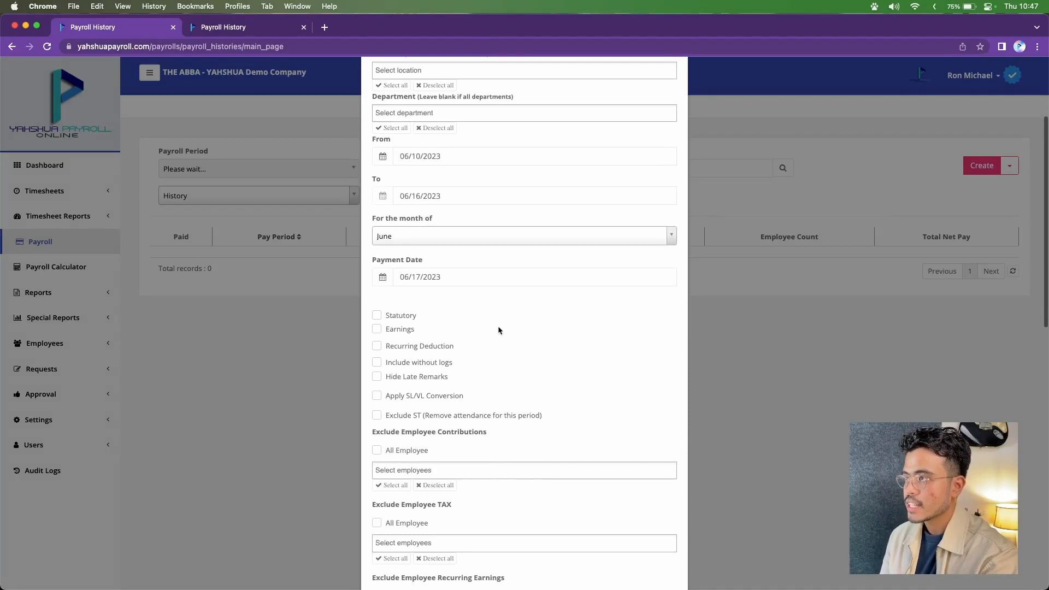
scroll(498, 328, down, 2)
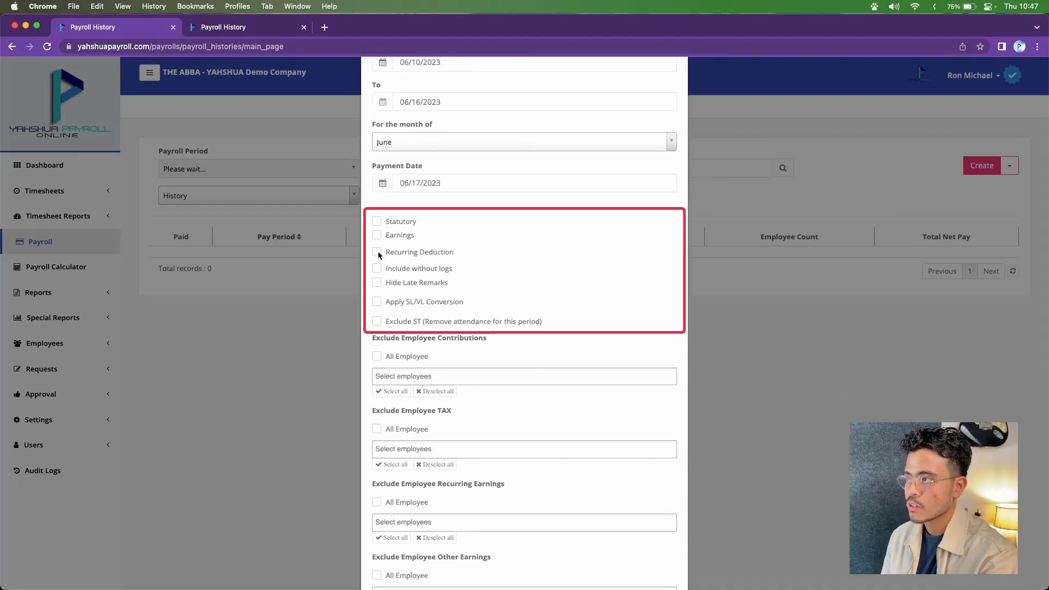
click(377, 222)
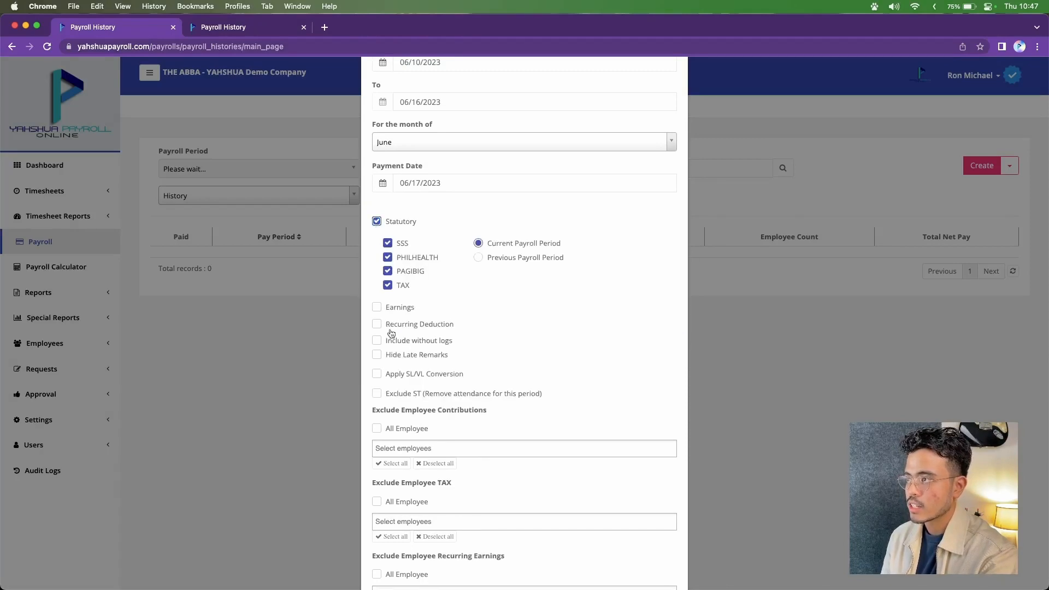
scroll(385, 319, down, 1)
click(376, 274)
scroll(383, 372, down, 1)
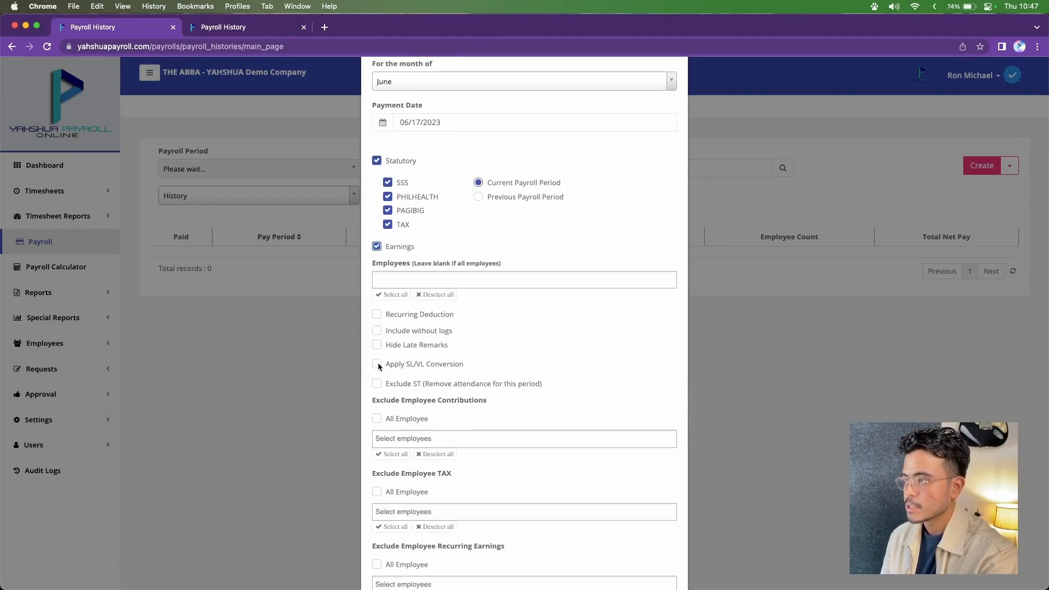
click(376, 364)
scroll(387, 393, down, 4)
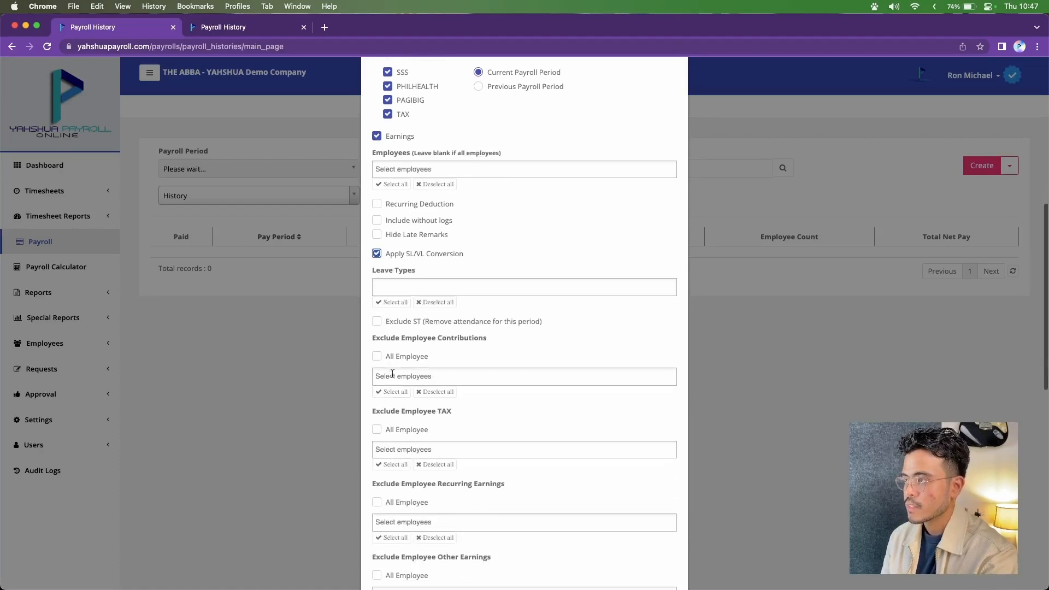
scroll(419, 361, down, 1)
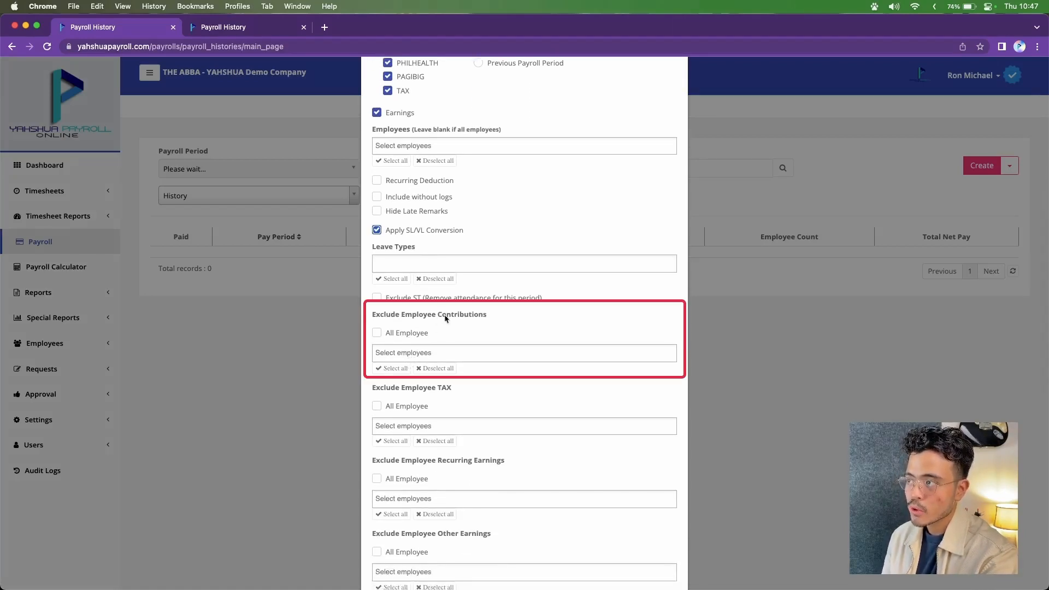
Review the employee exclusion options, leave them unset, and save the new payroll period.
scroll(435, 323, down, 3)
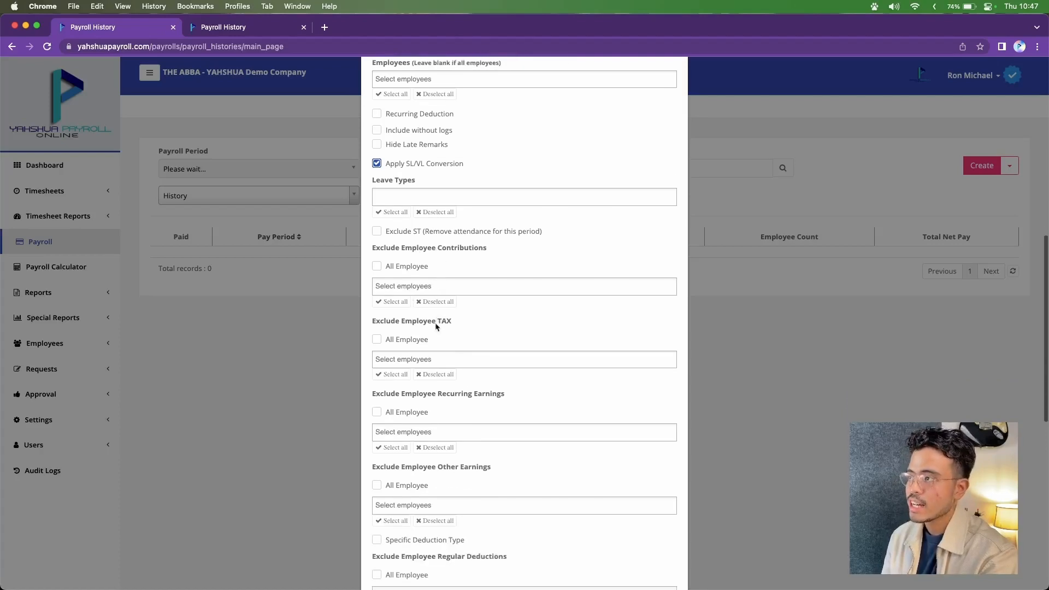
scroll(453, 353, down, 3)
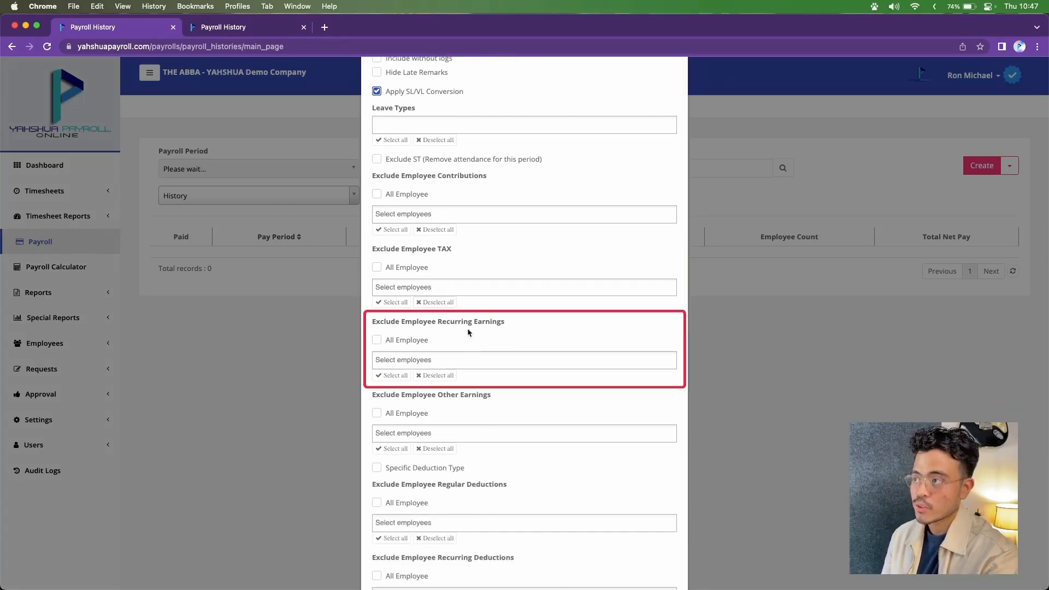
scroll(477, 332, down, 8)
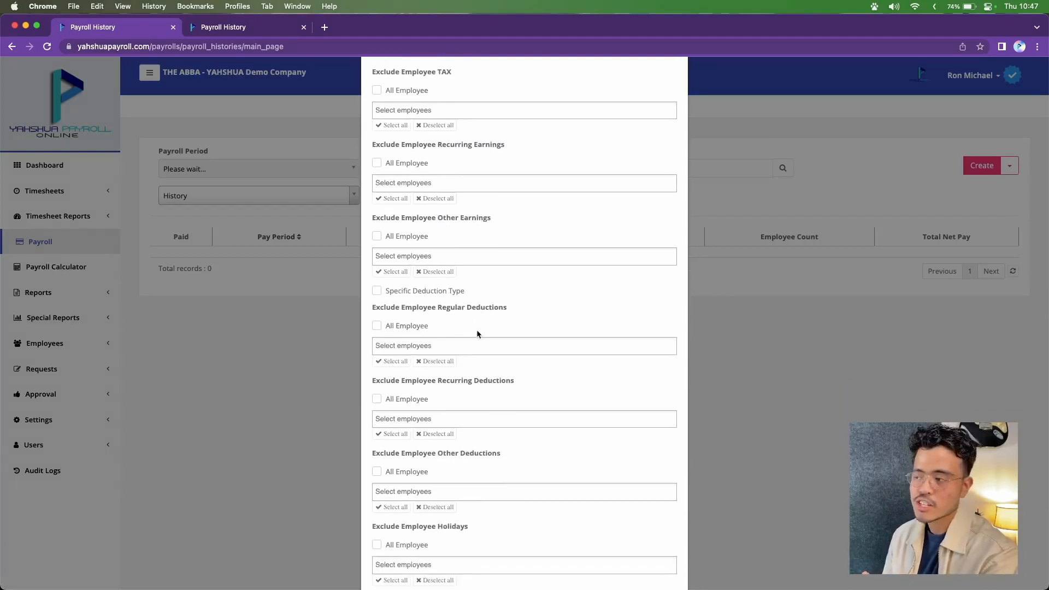
scroll(477, 334, down, 10)
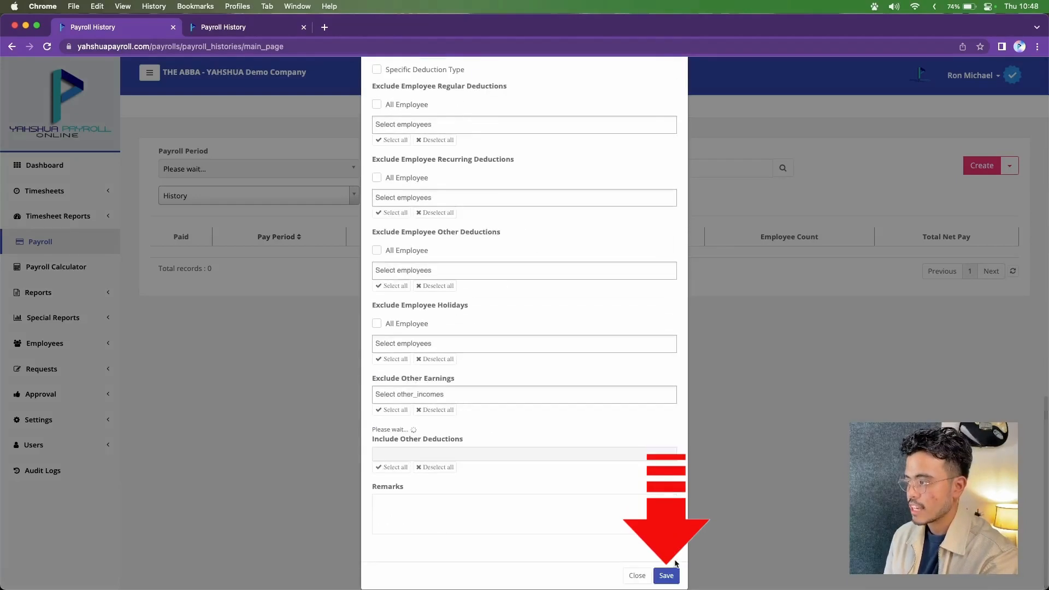
click(667, 576)
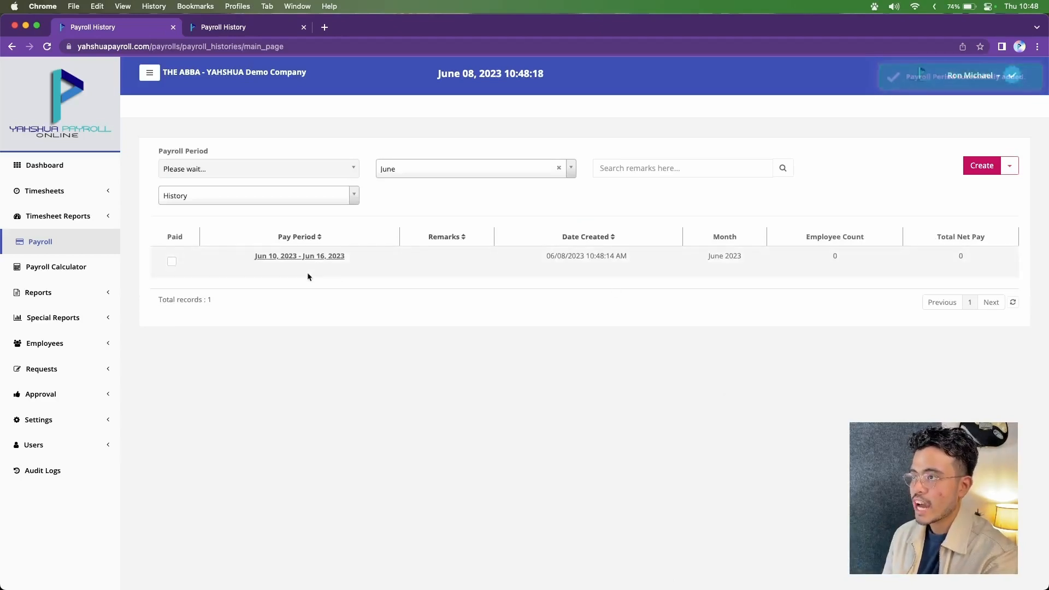
Open the Jun 10, 2023 - Jun 16, 2023 payroll period and start a batch generation.
click(284, 256)
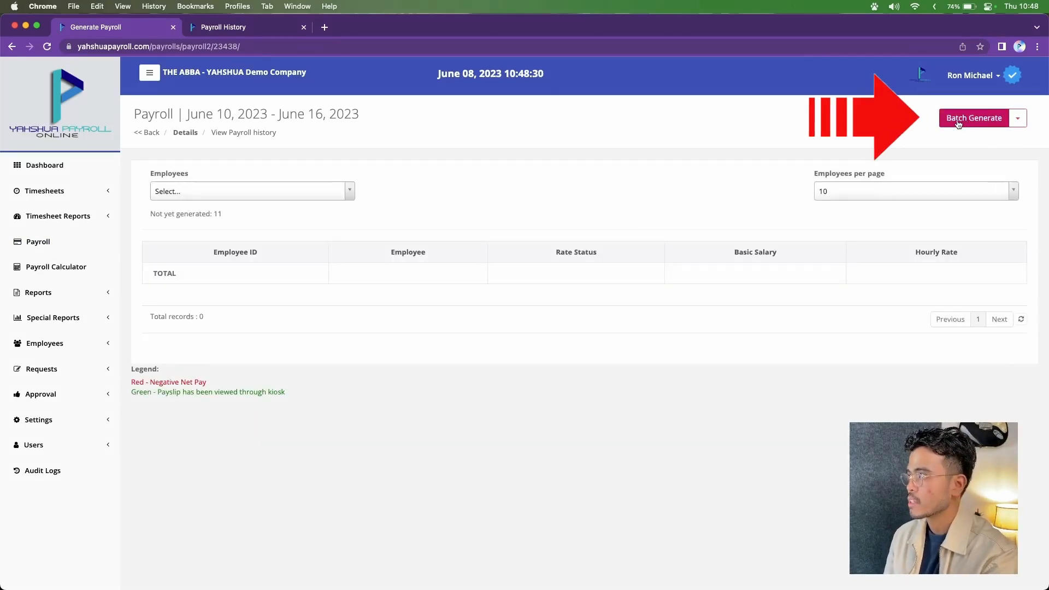
click(962, 120)
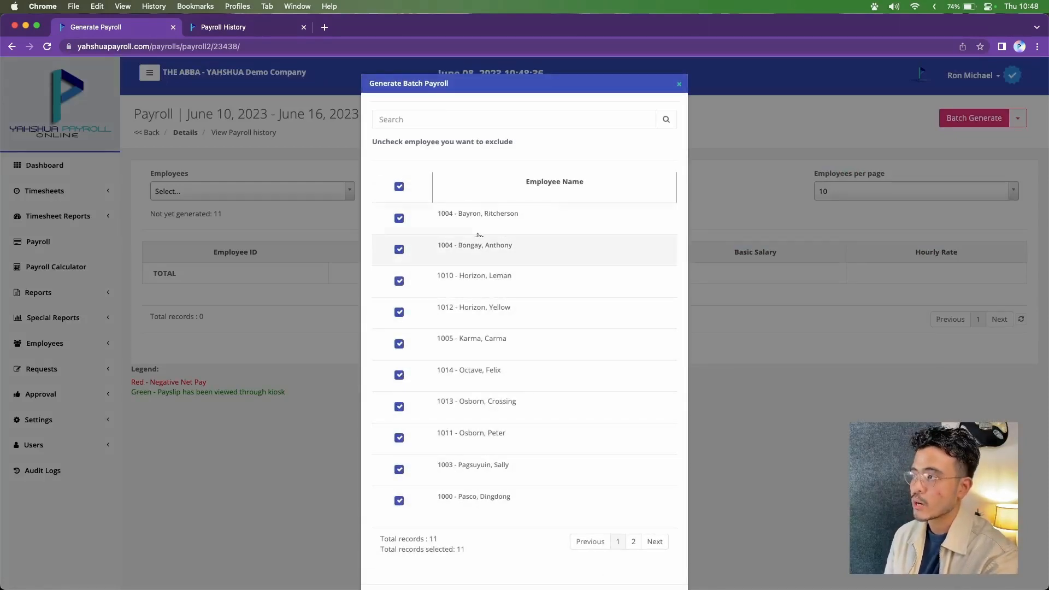
Try limiting the payroll batch to the first, third, fourth and fifth listed employees.
click(400, 186)
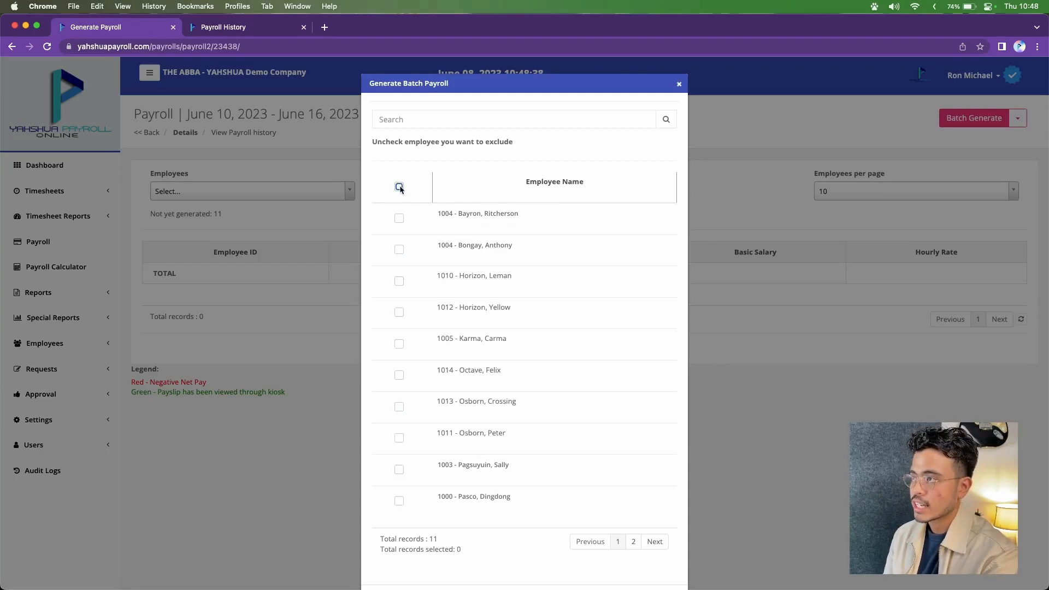
click(399, 218)
click(399, 281)
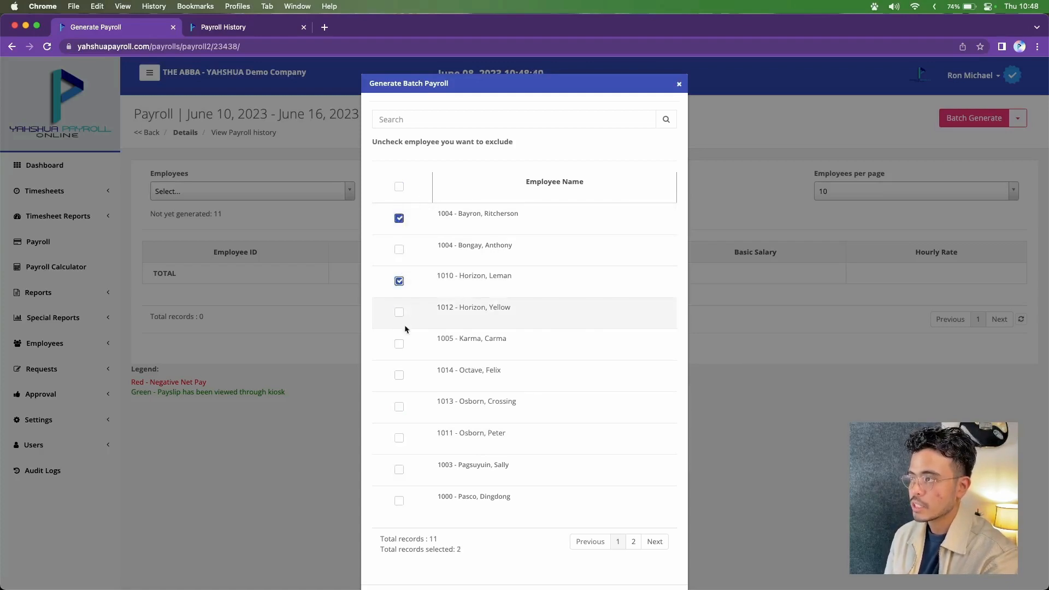
click(399, 312)
click(399, 345)
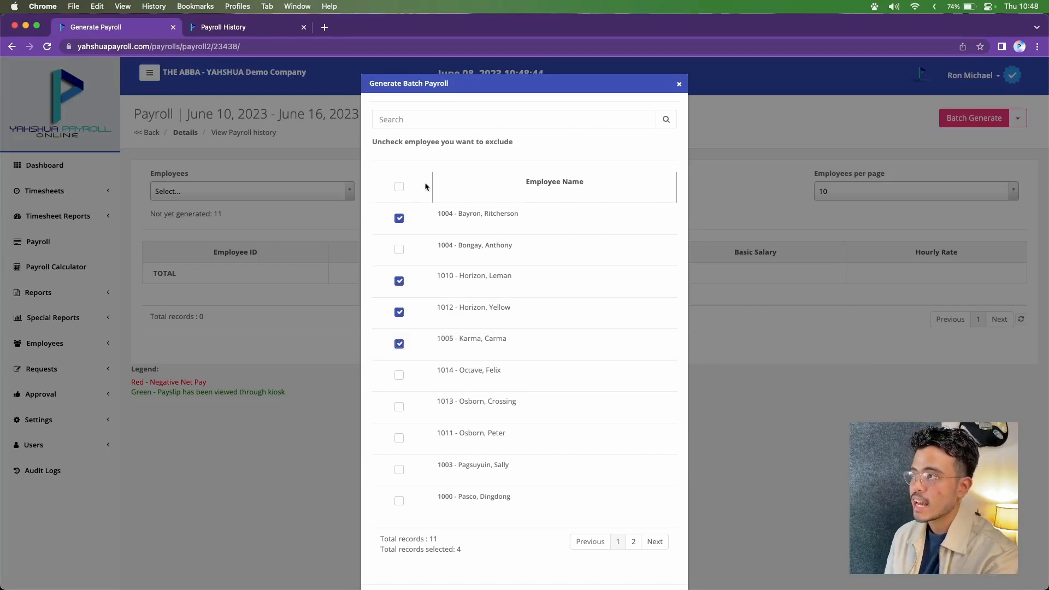
Include all employees in the batch and generate their payroll.
click(400, 187)
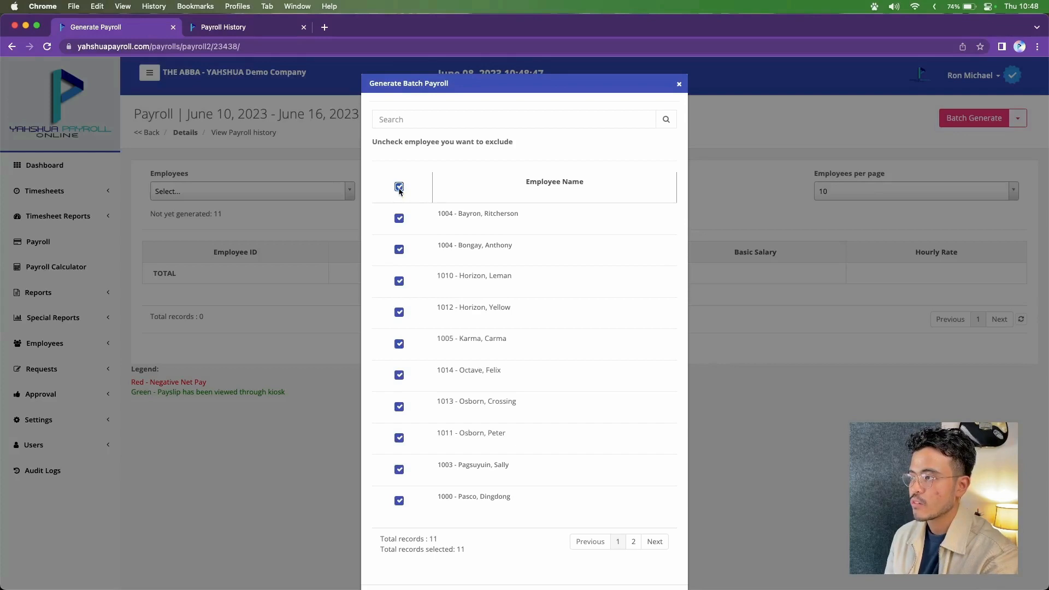
scroll(437, 246, down, 1)
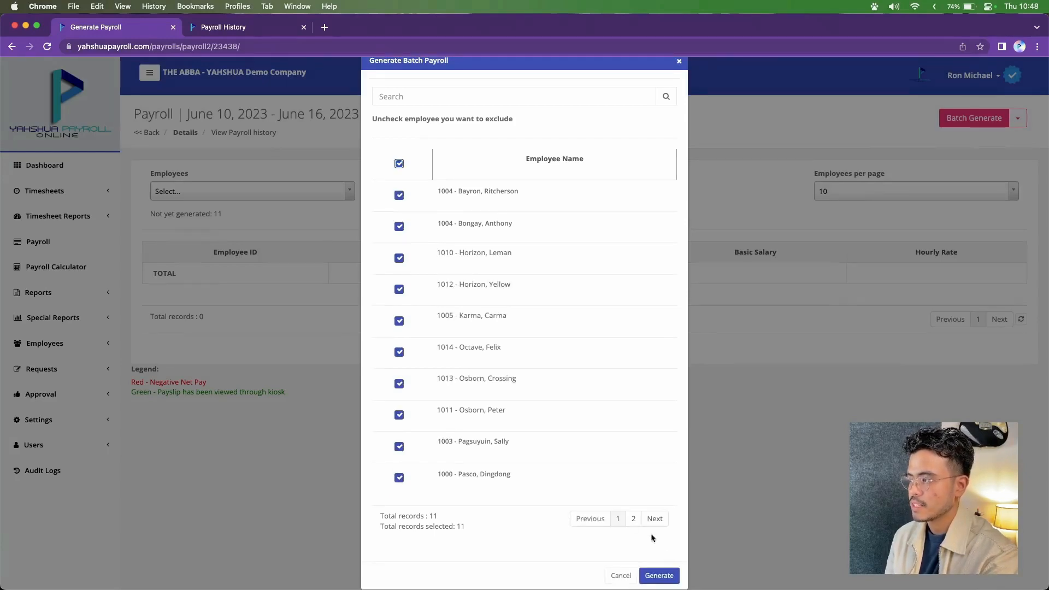
click(660, 576)
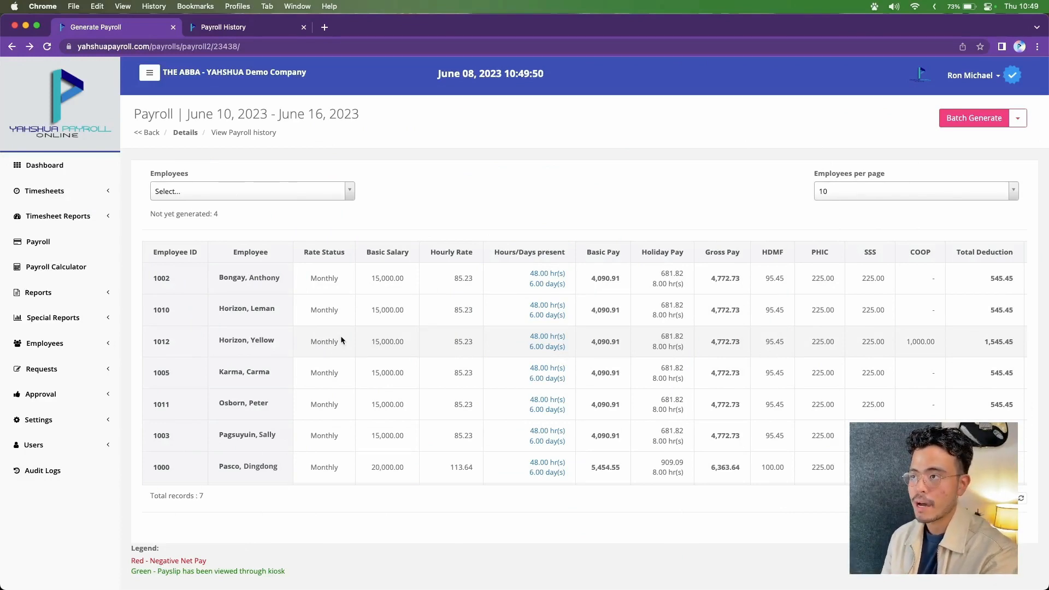
View the Payroll Register report for the June 10, 2023 - June 16, 2023 payroll period.
click(104, 293)
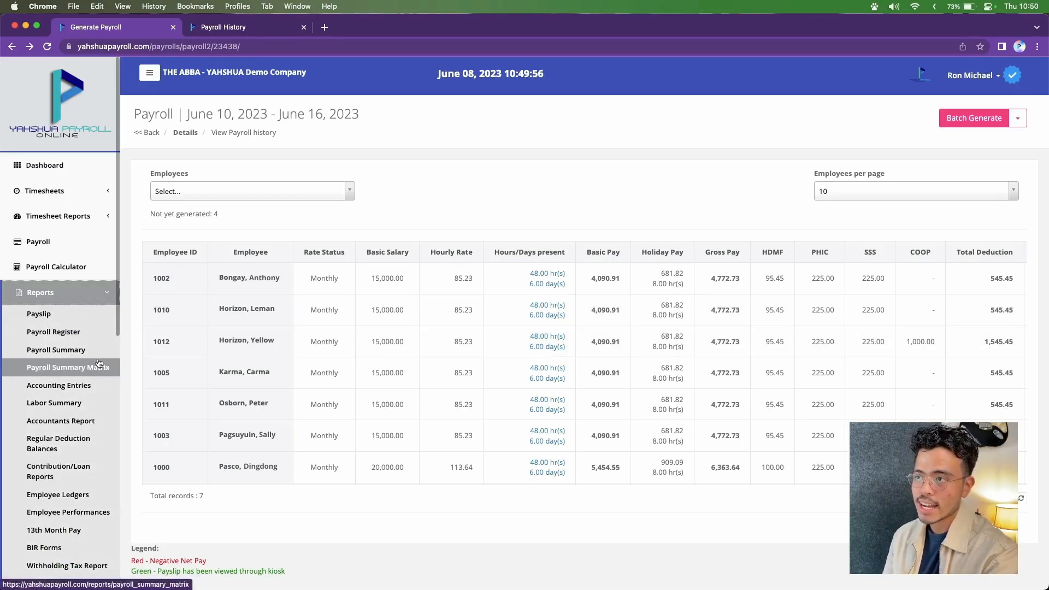
click(67, 340)
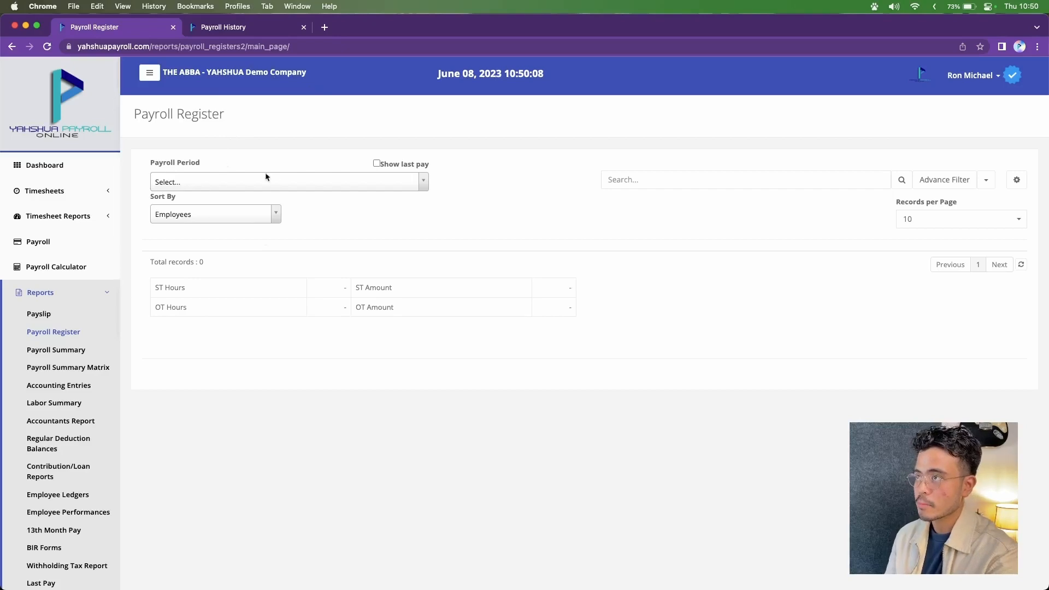
click(361, 186)
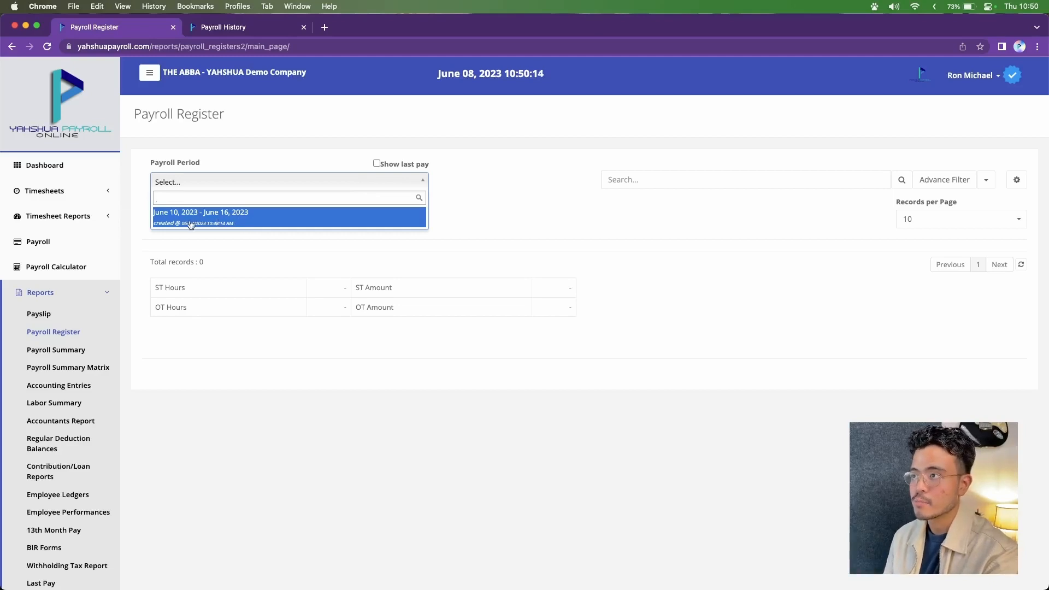
click(271, 222)
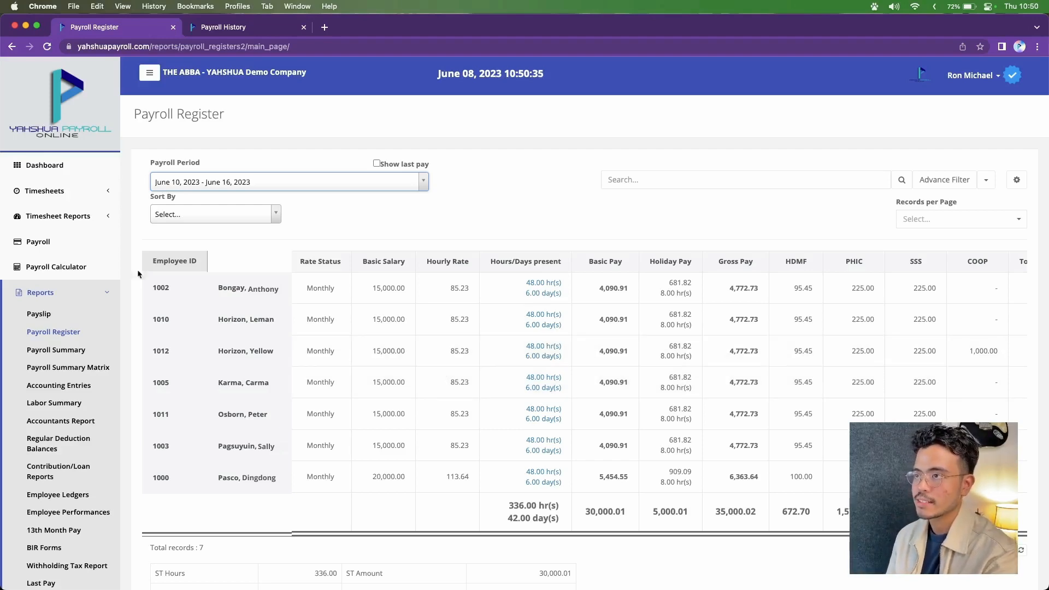
Mark the Jun 10, 2023 - Jun 16, 2023 payroll period as paid, authorizing it with the account password.
click(79, 248)
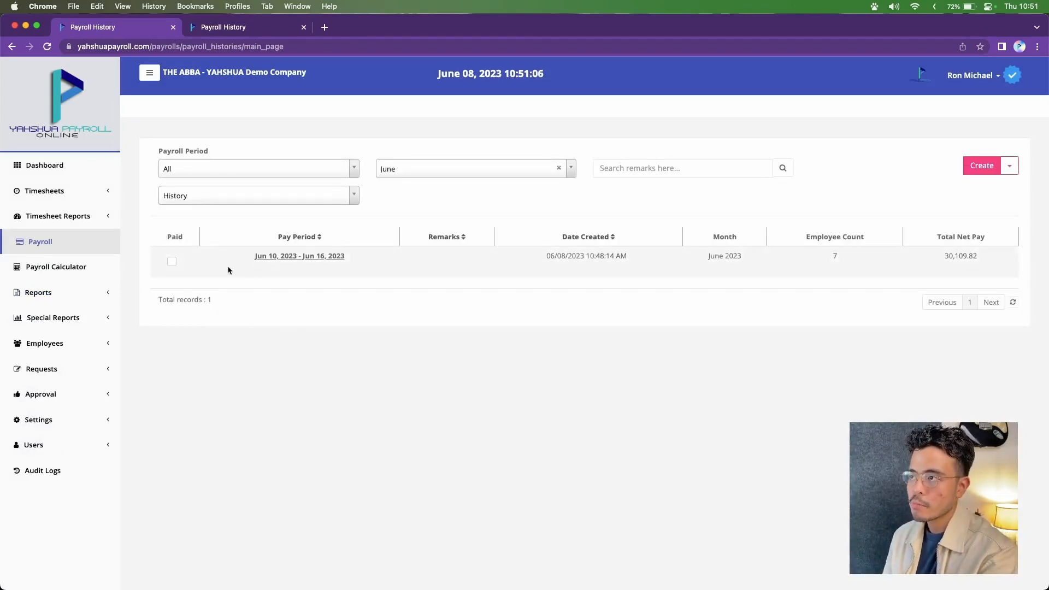
click(172, 262)
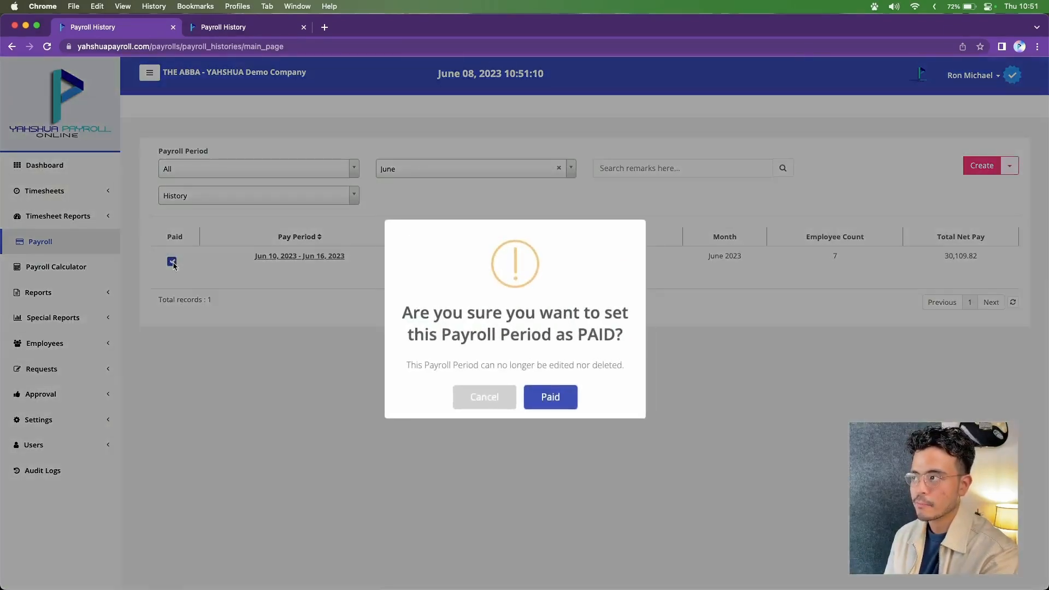
click(552, 399)
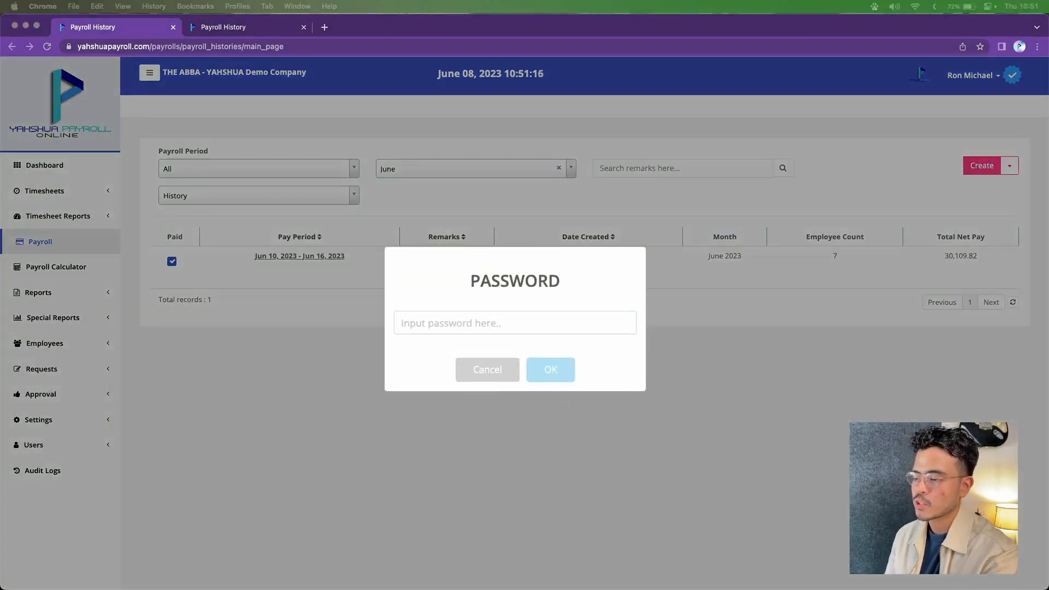
click(431, 315)
key(super+v)
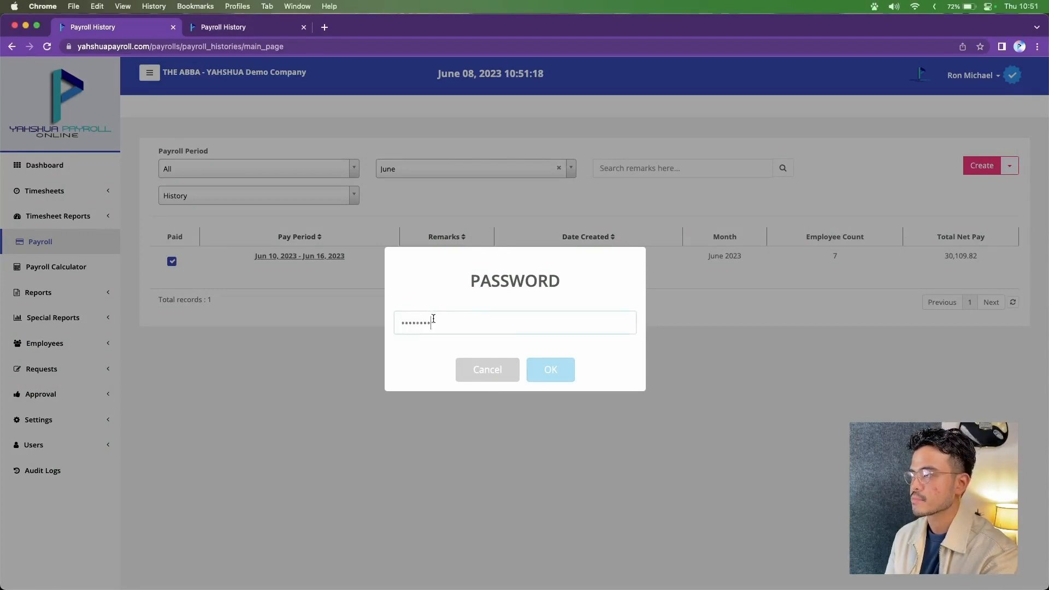
click(555, 370)
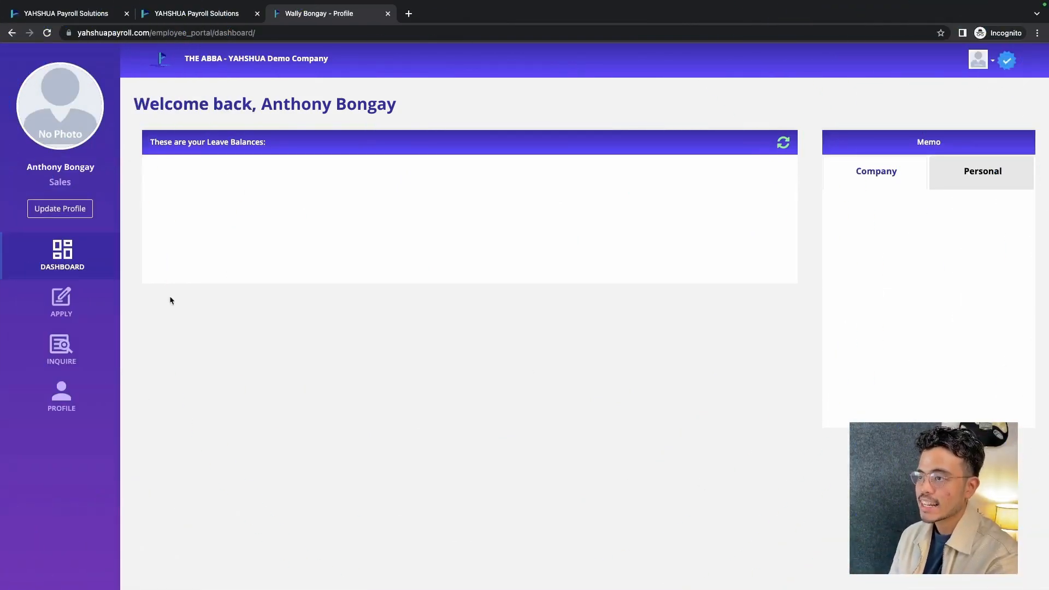
View the employee's payslip for Jun 10, 2023 to Jun 16, 2023 from the employee portal's payslip history.
click(90, 339)
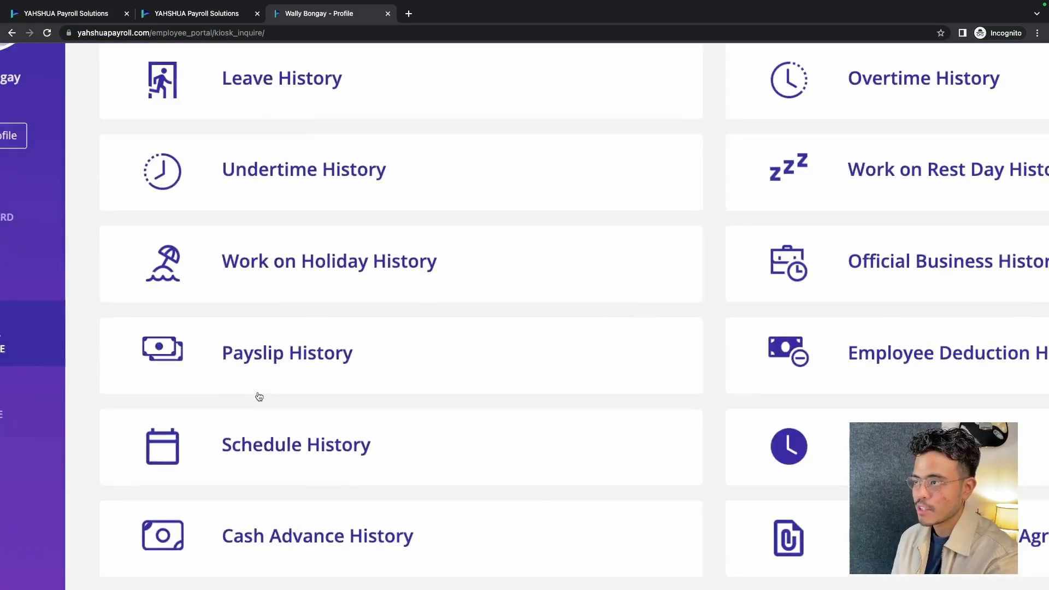
click(285, 358)
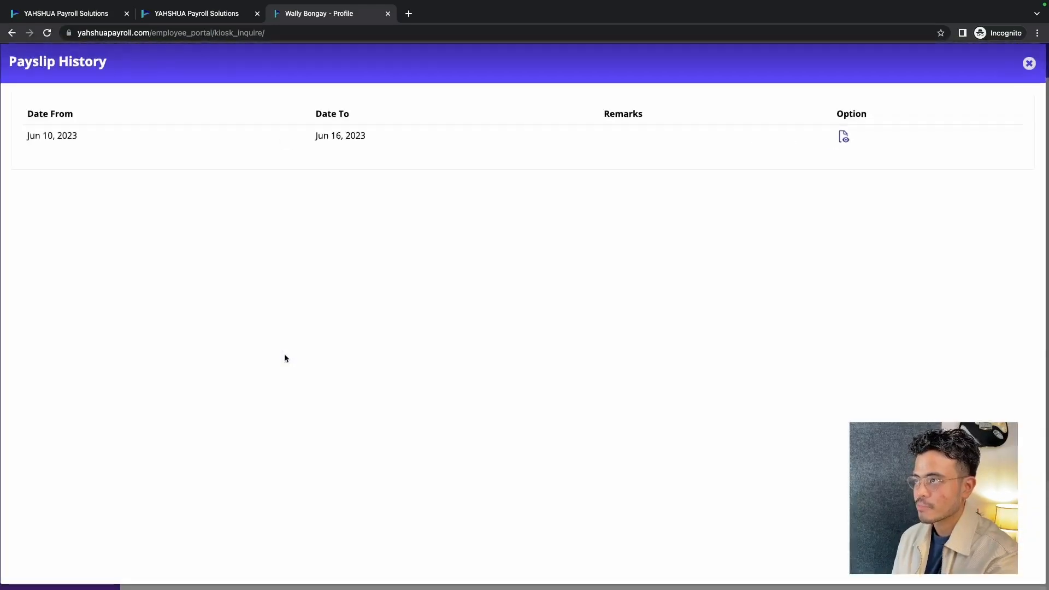
drag(25, 139, 373, 134)
click(319, 229)
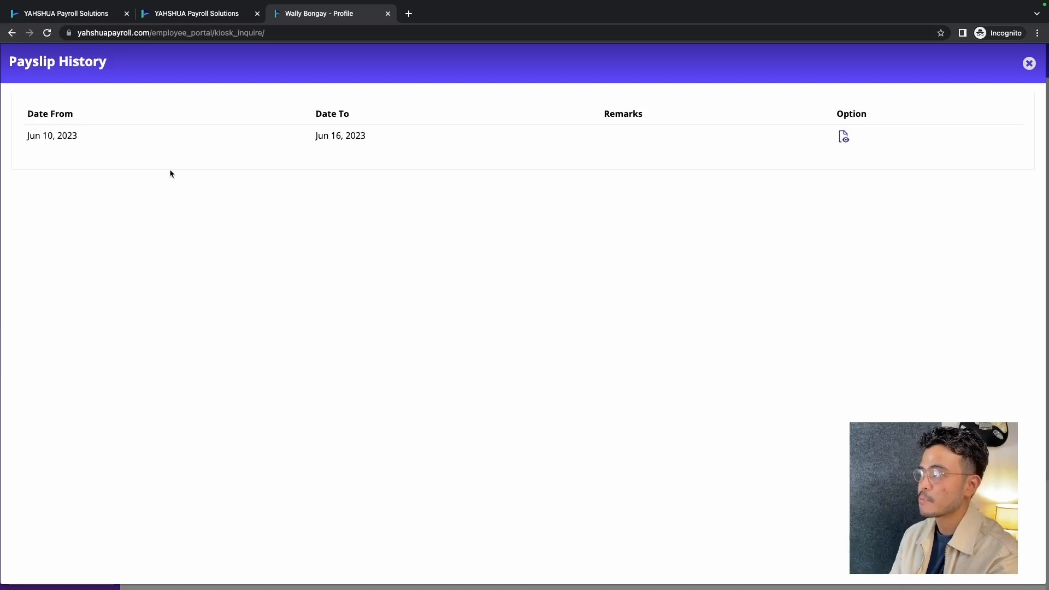
click(845, 136)
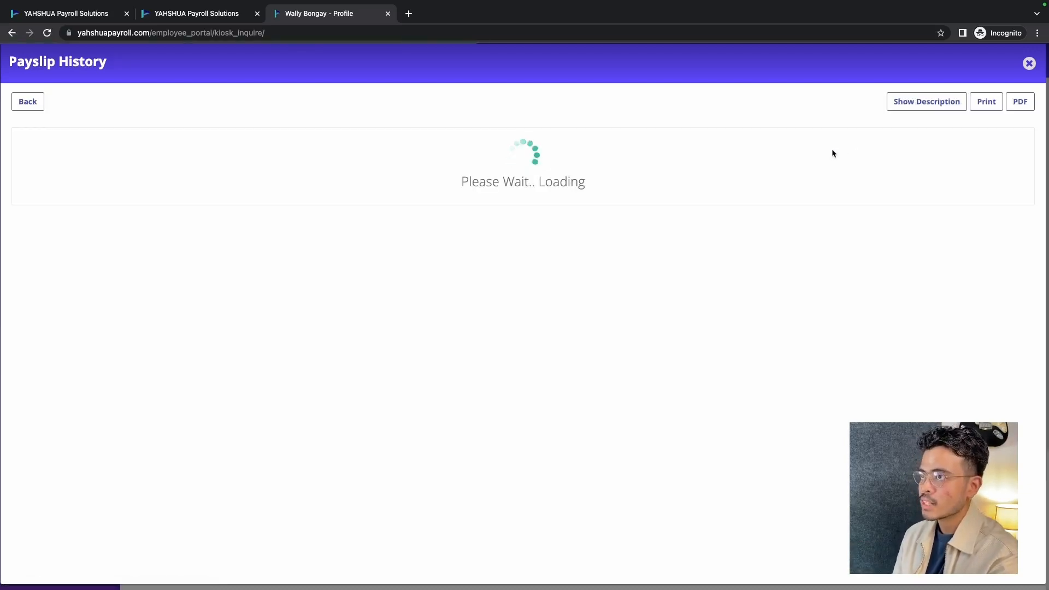